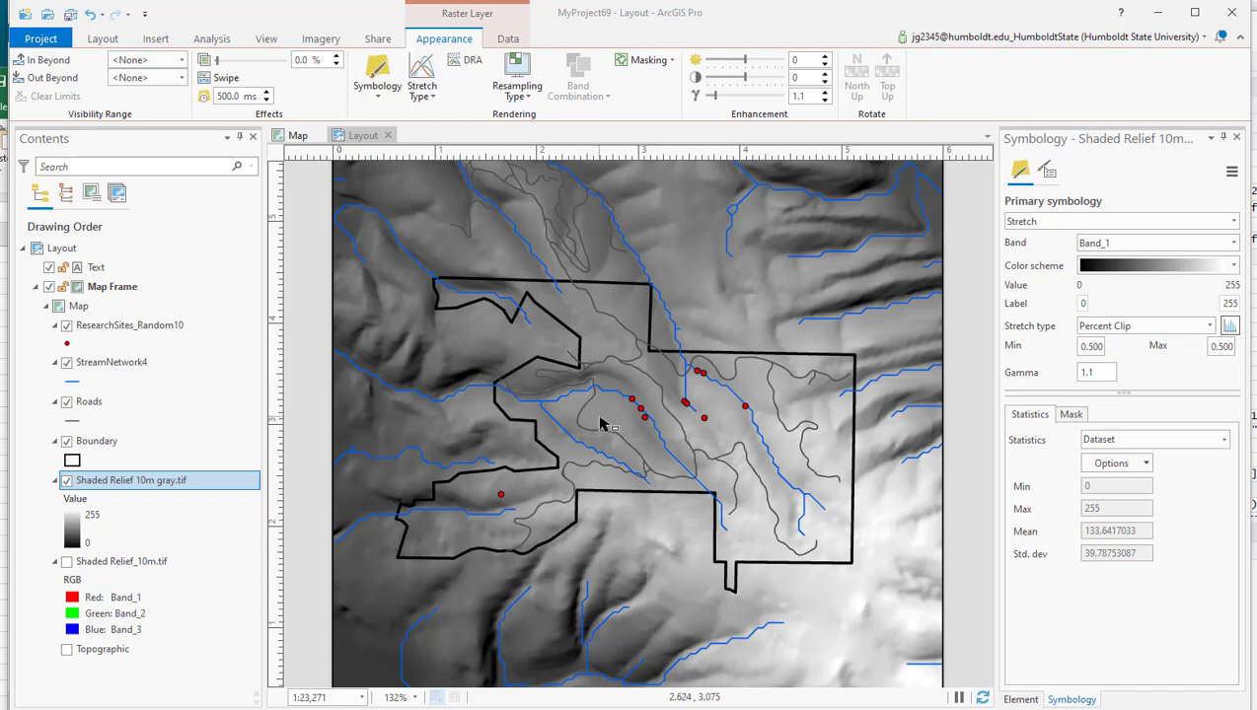
Change the shaded relief colour ramp's start stop from black to grey, keeping the white end.
right_click(148, 490)
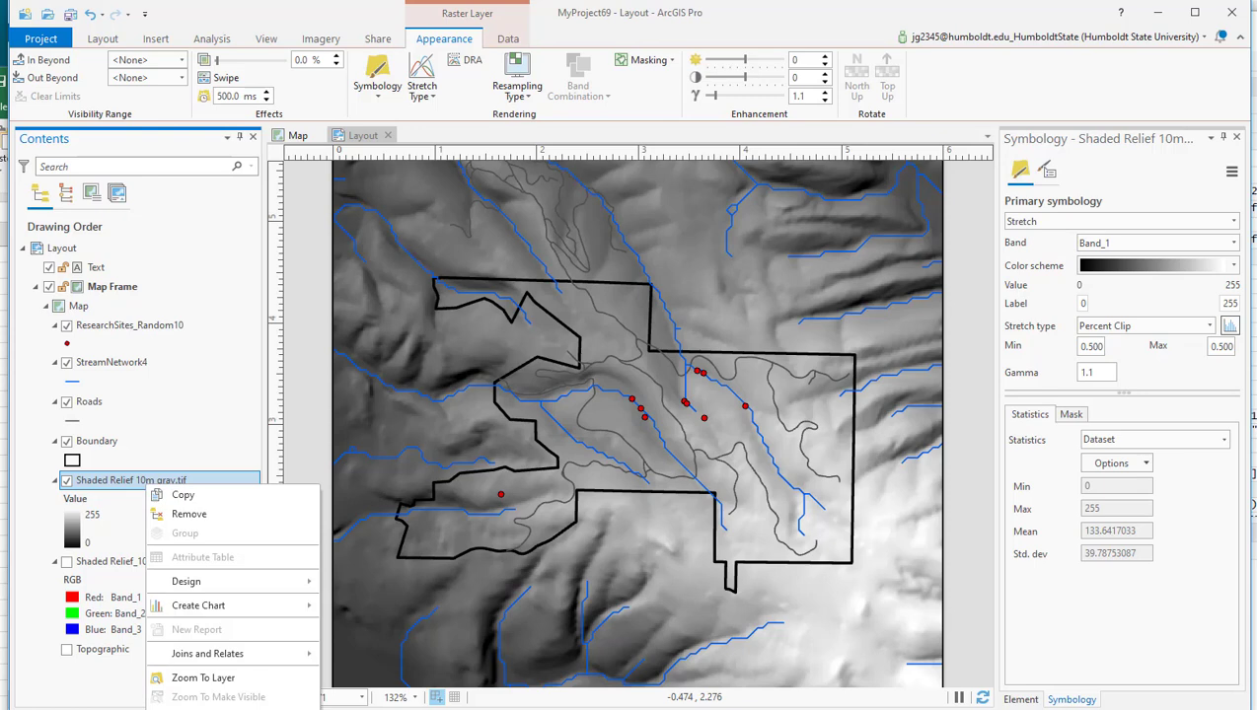
key("Escape")
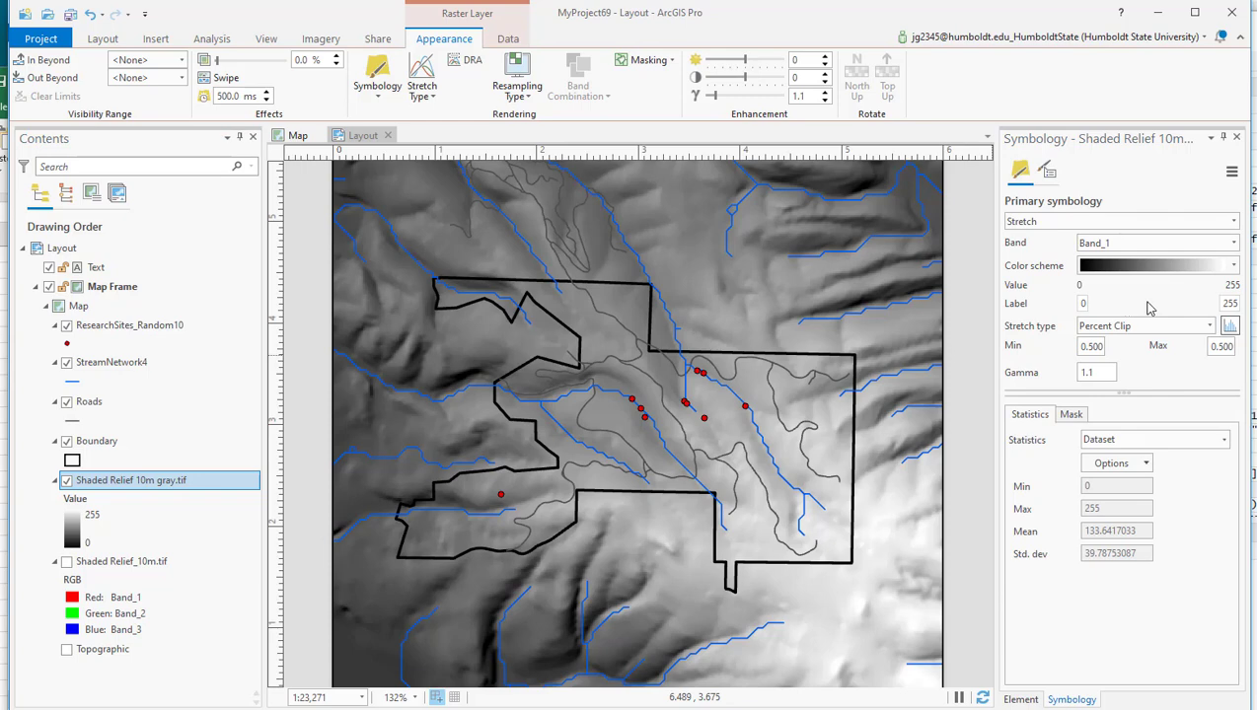
left_click(1153, 270)
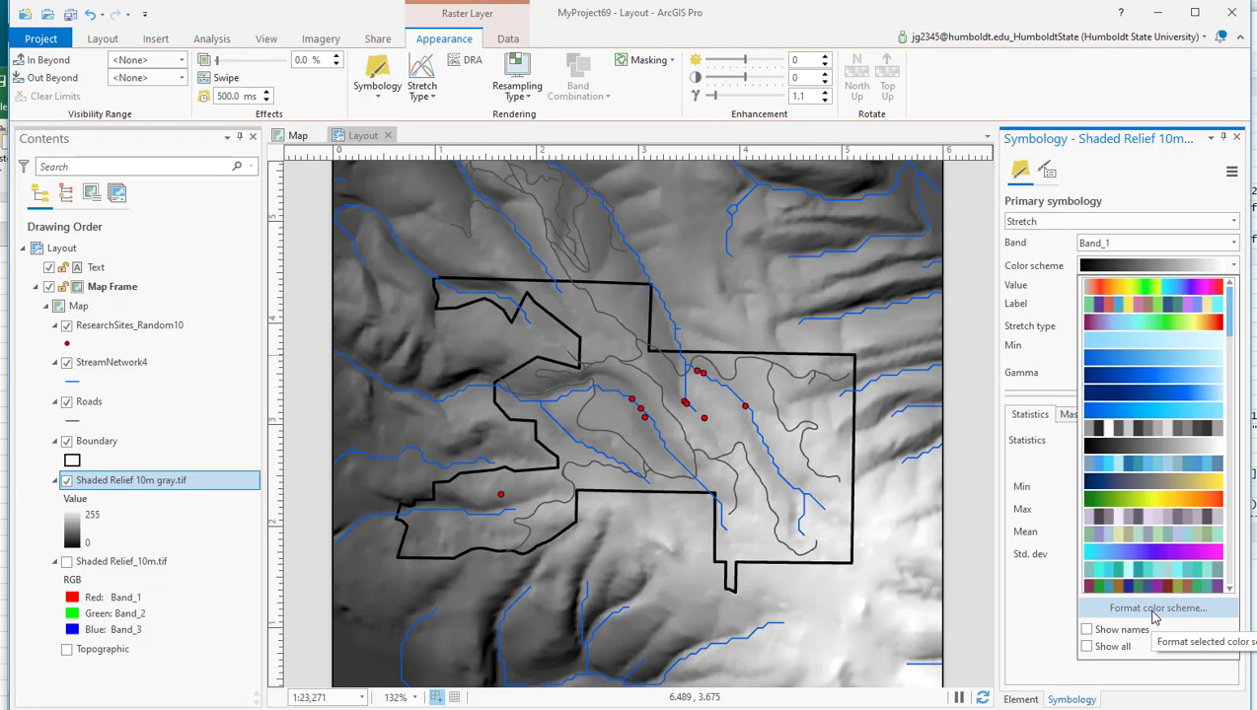
left_click(1155, 609)
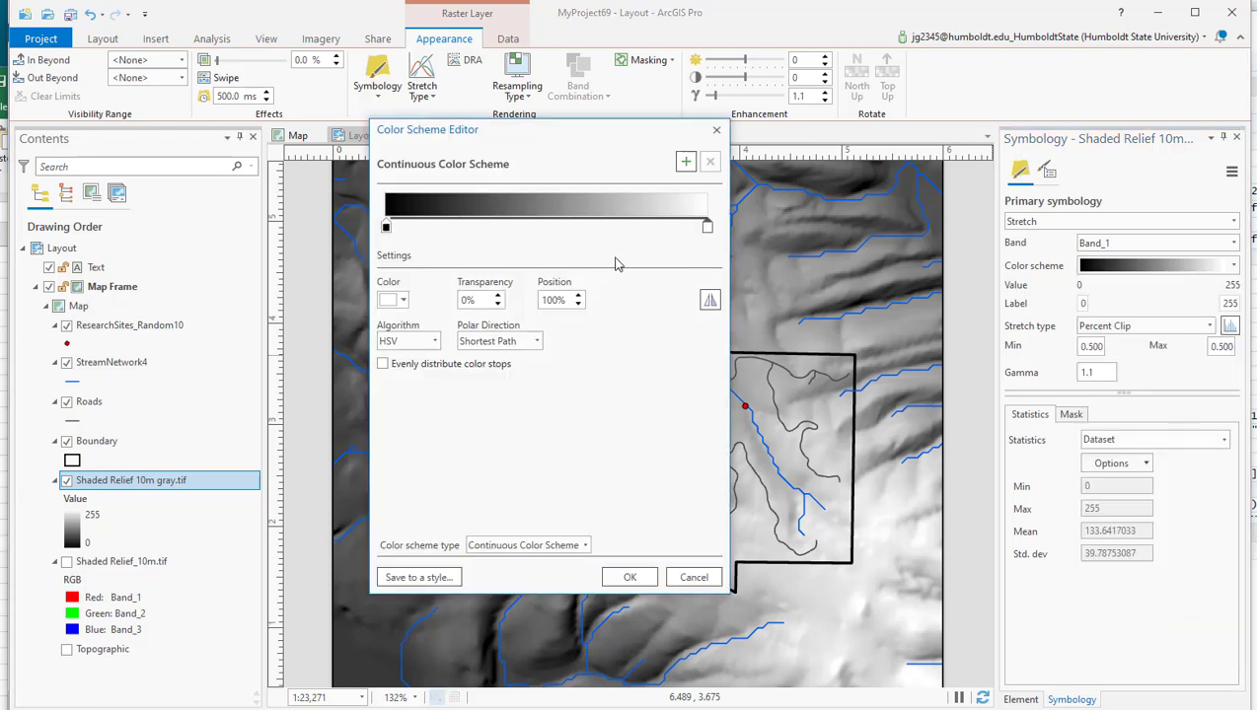
left_click_drag(558, 136, 881, 209)
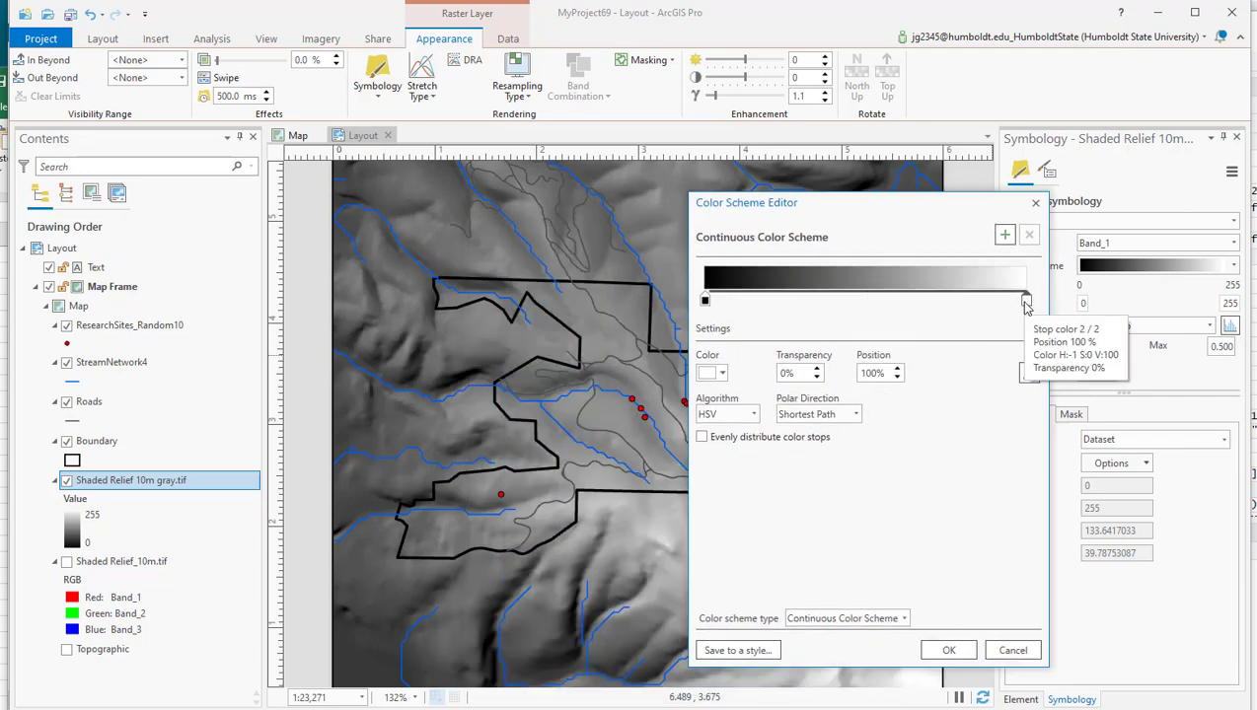
left_click_drag(786, 203, 973, 200)
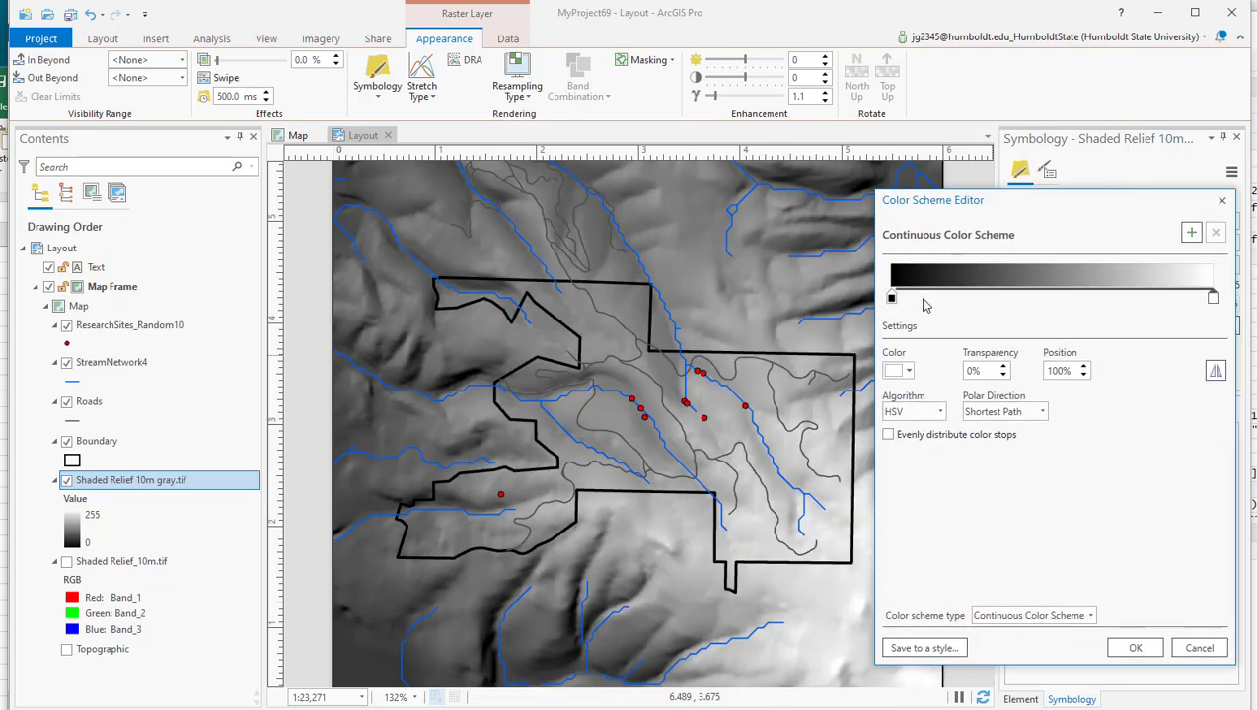
left_click(892, 298)
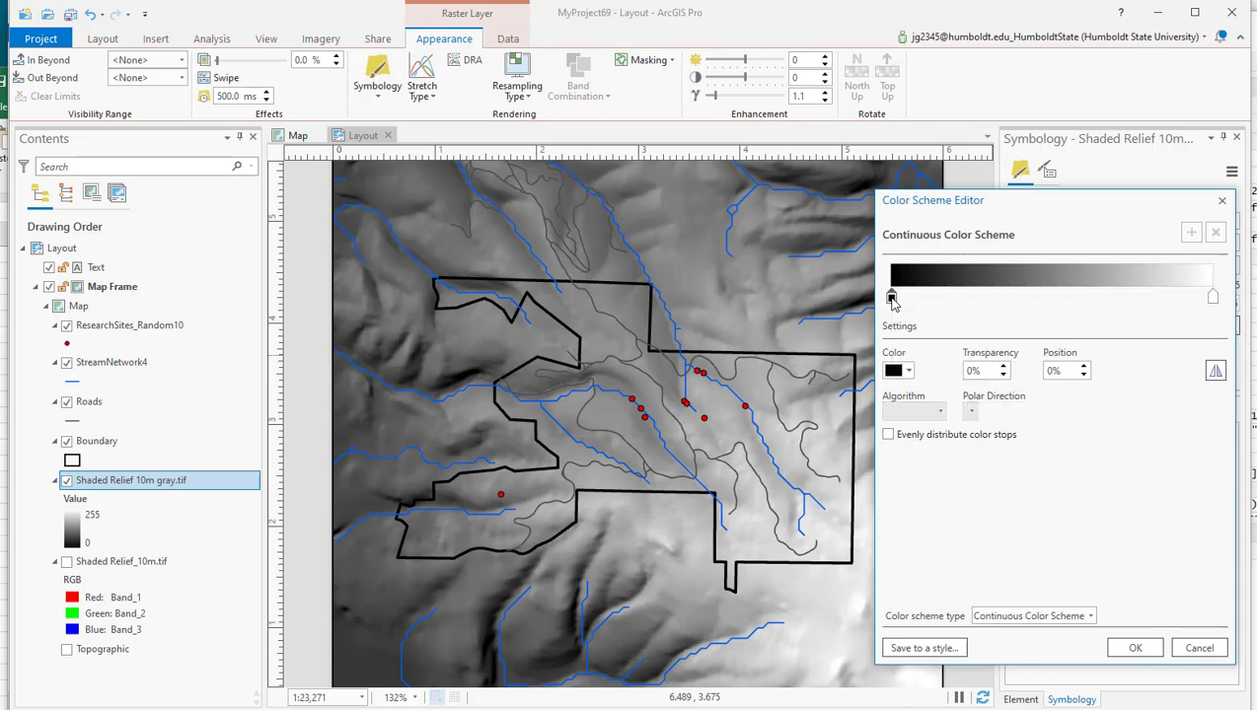
left_click(896, 370)
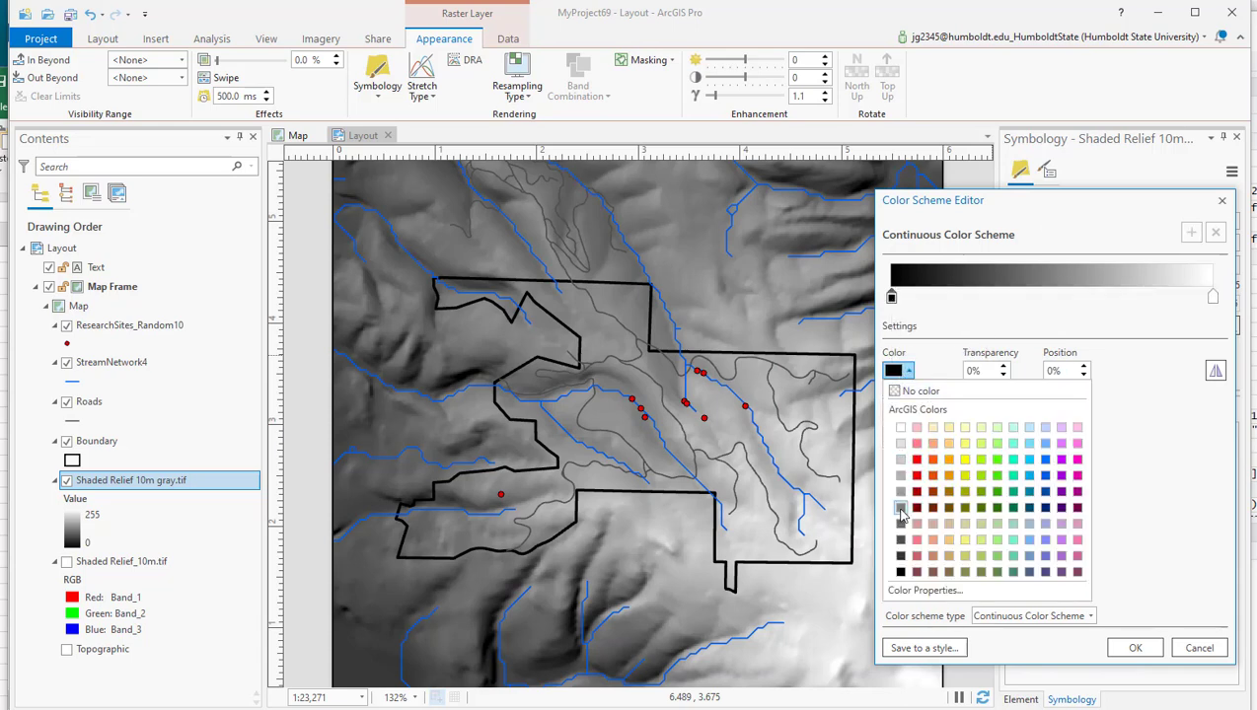
left_click(898, 493)
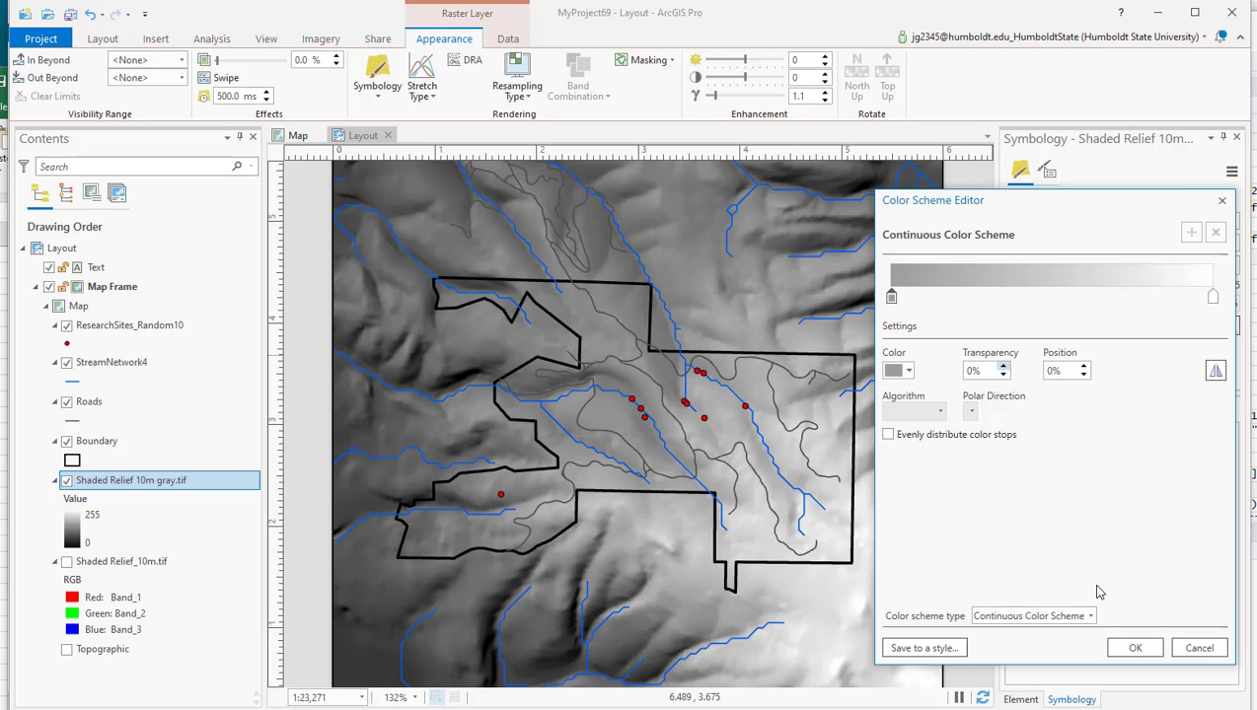
left_click(1136, 649)
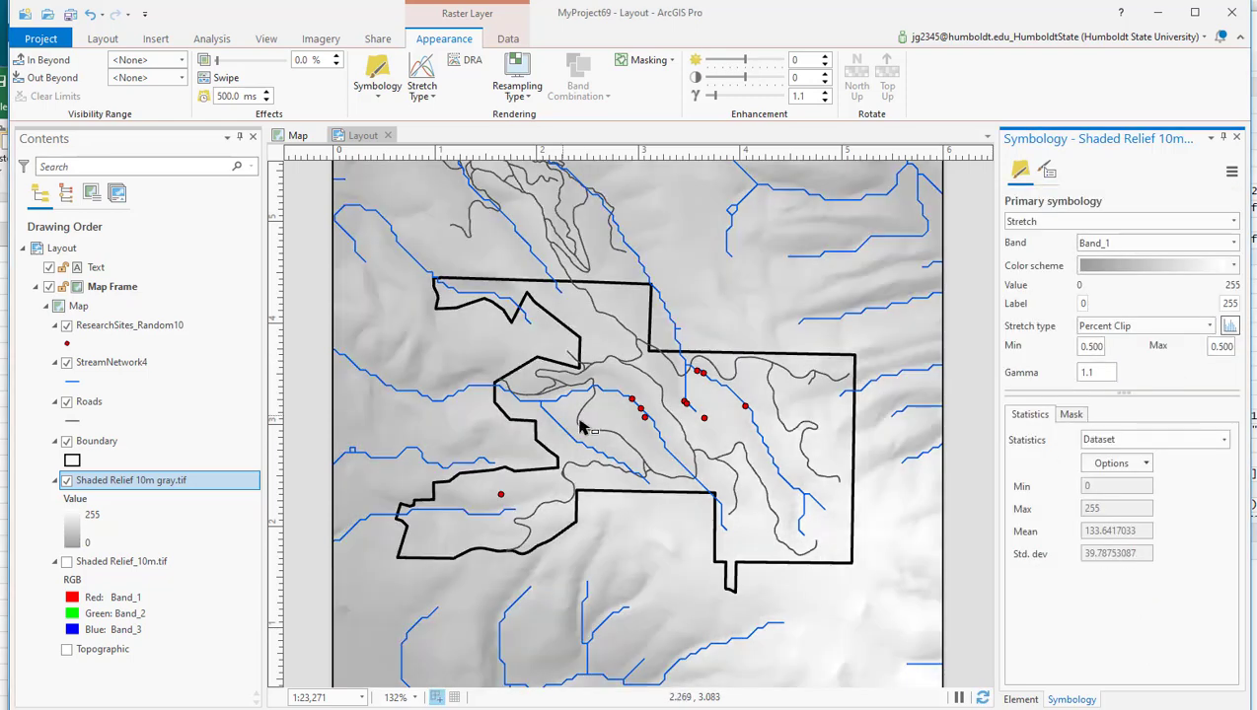
Edit the relief colour ramp so its start stop is black and its end stop is grey.
left_click(1169, 263)
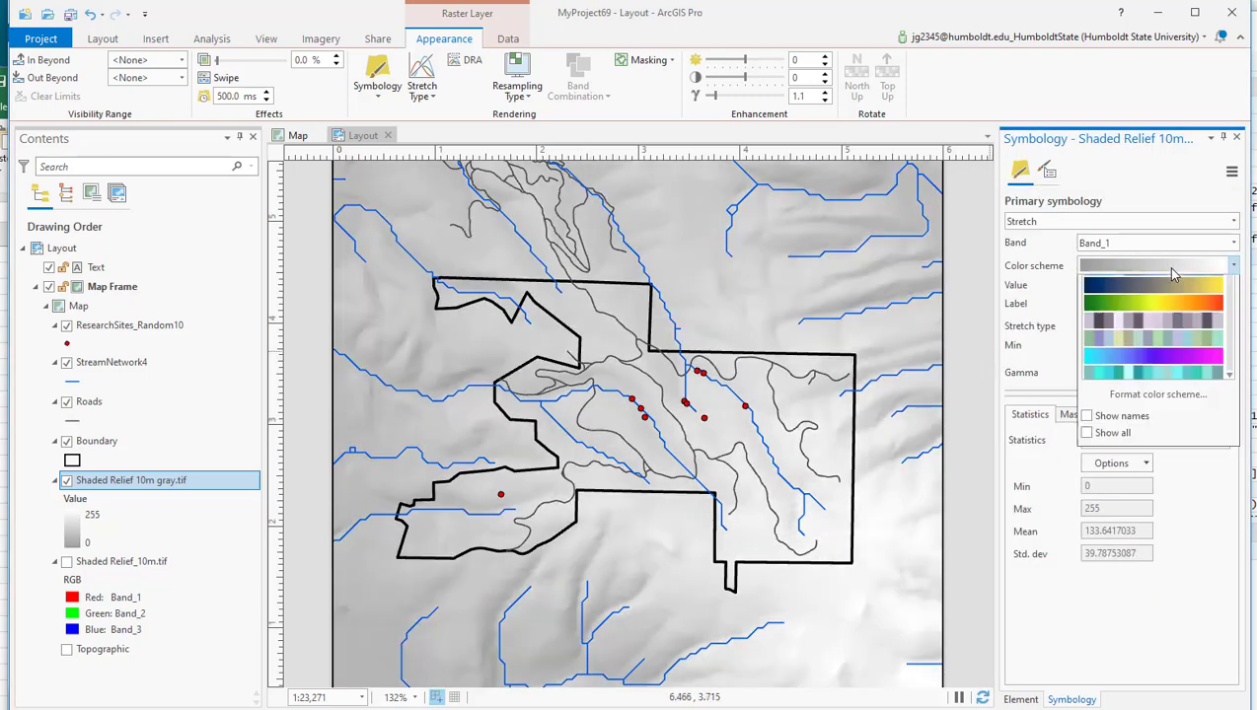
left_click(1143, 611)
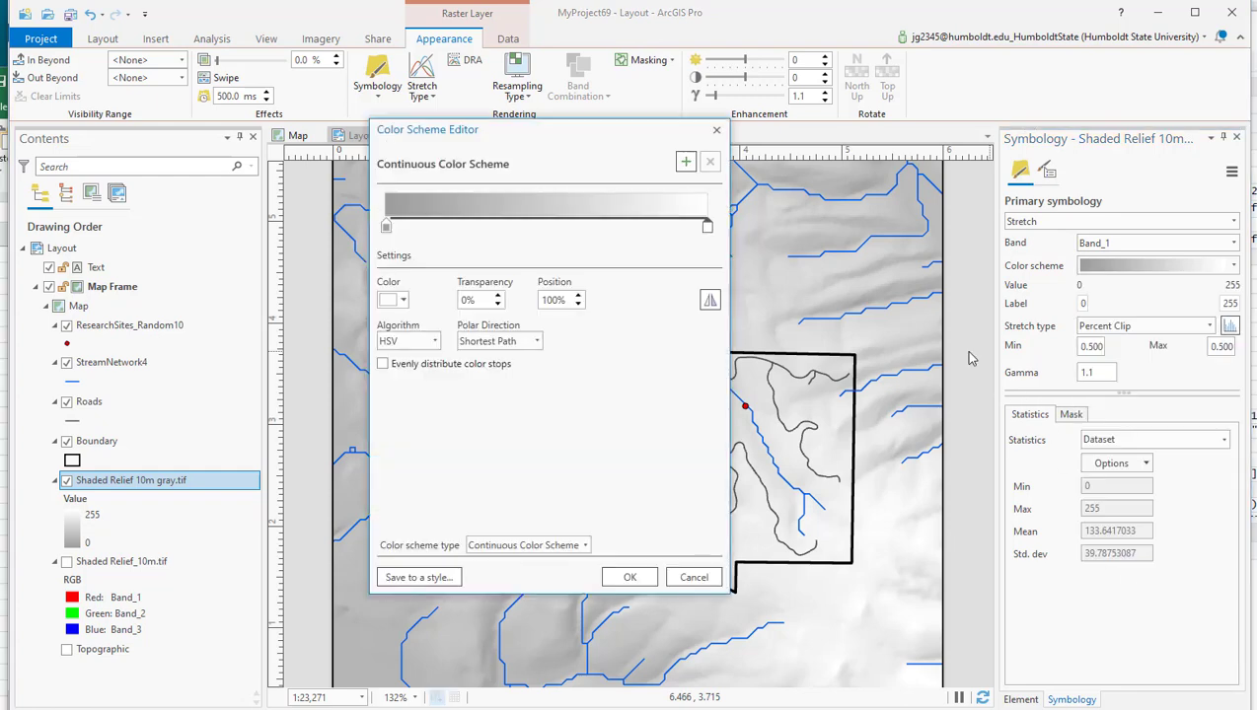
left_click_drag(575, 130, 1034, 173)
left_click(845, 270)
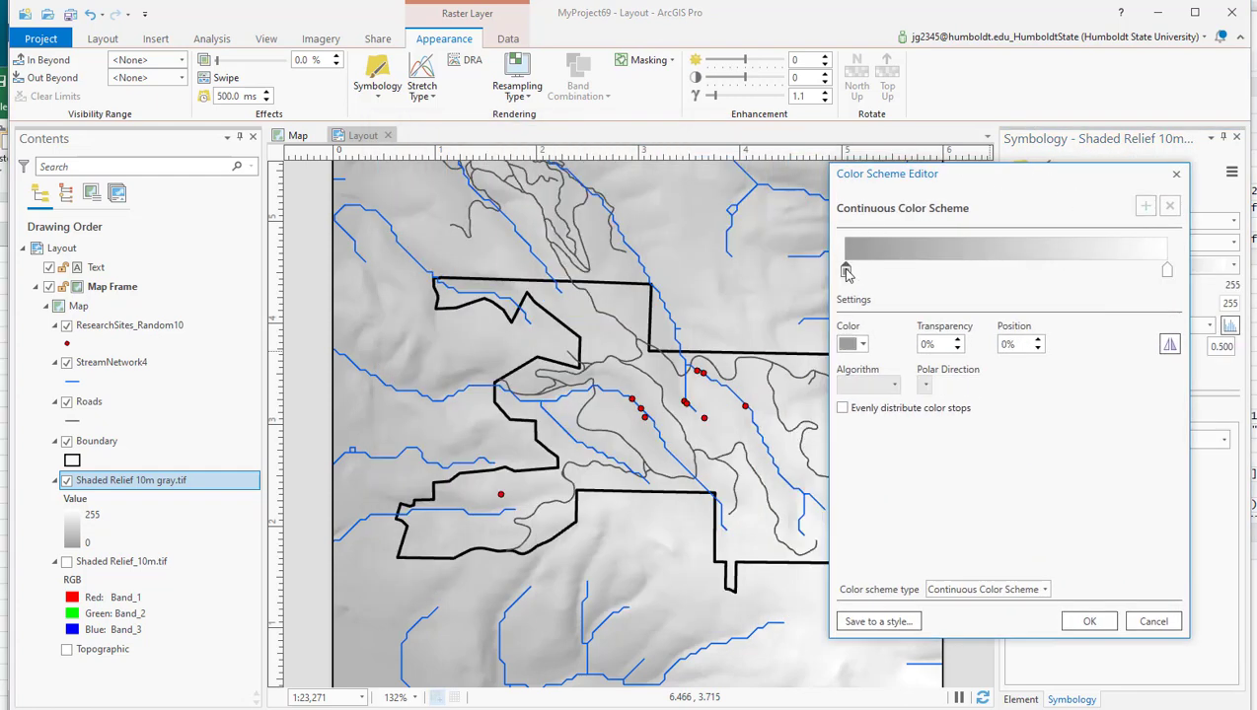
left_click(854, 343)
left_click(847, 542)
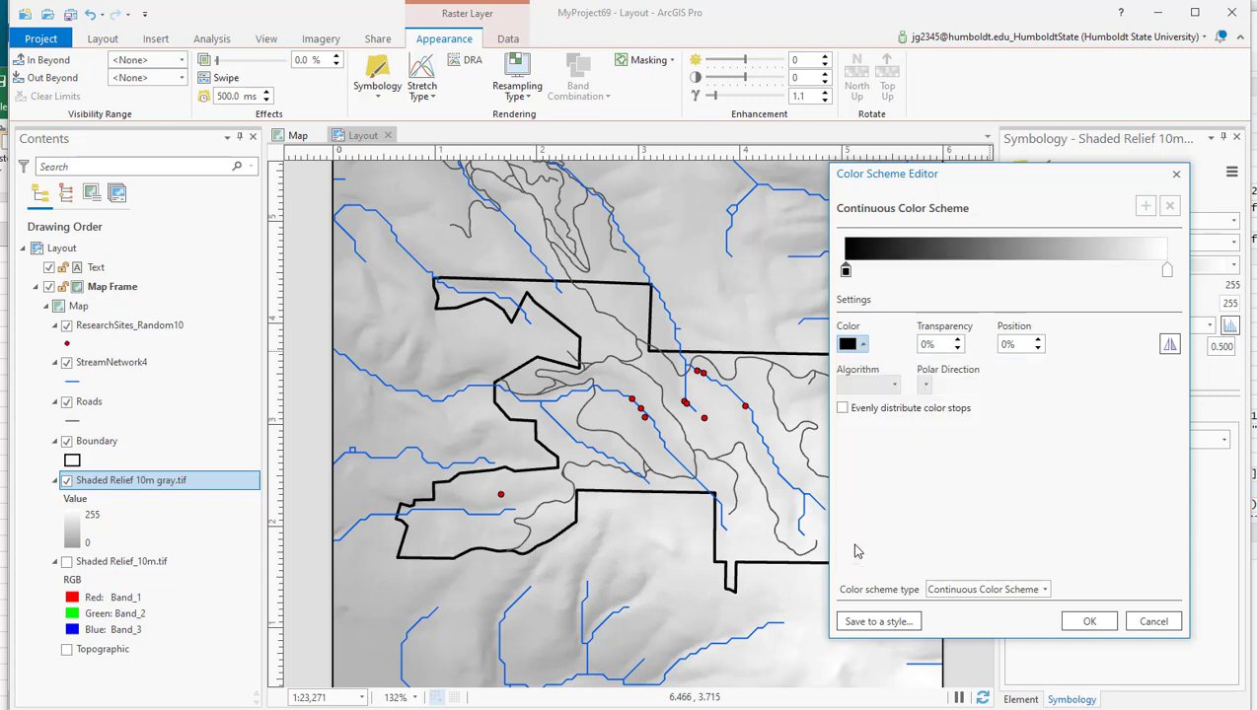
left_click(1167, 271)
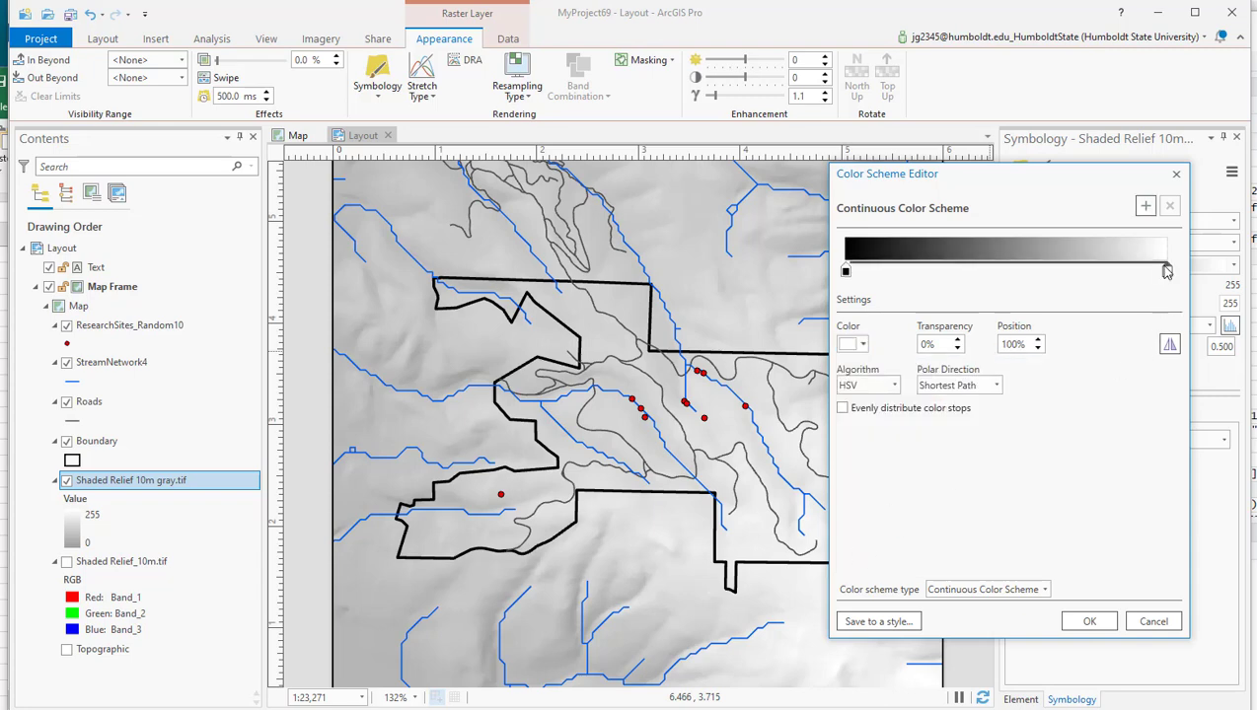
left_click(854, 343)
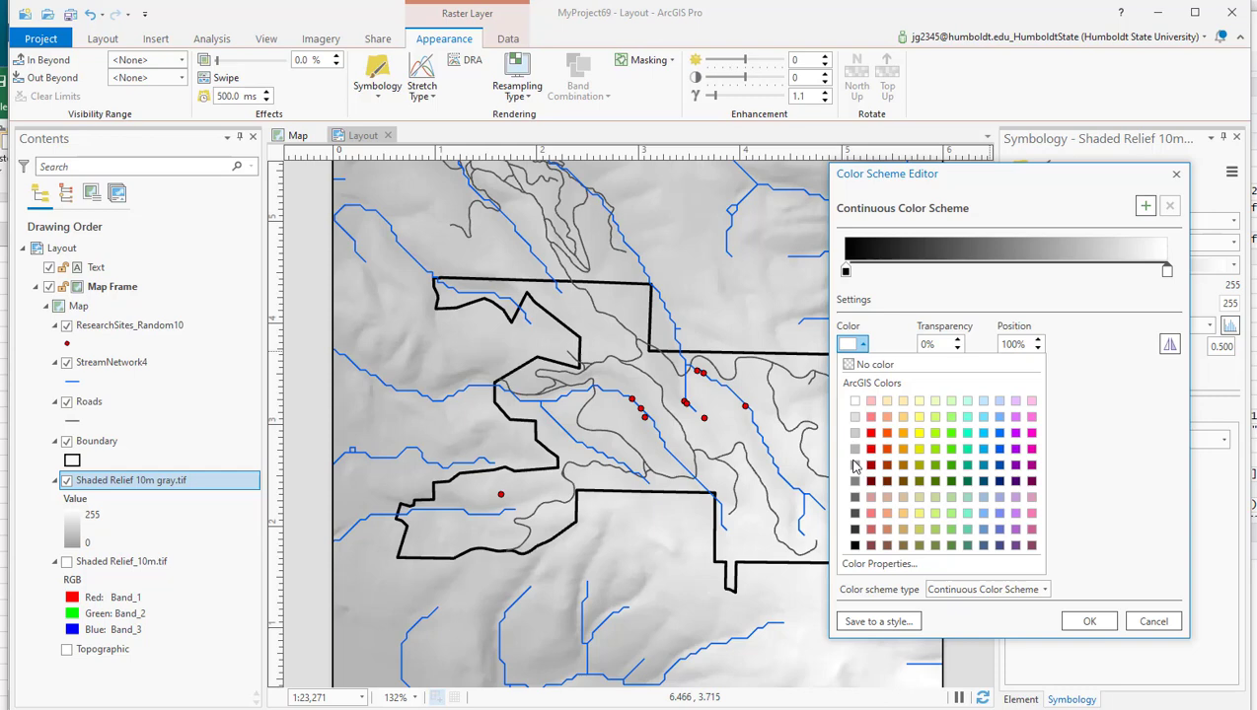
left_click(851, 472)
left_click(1089, 621)
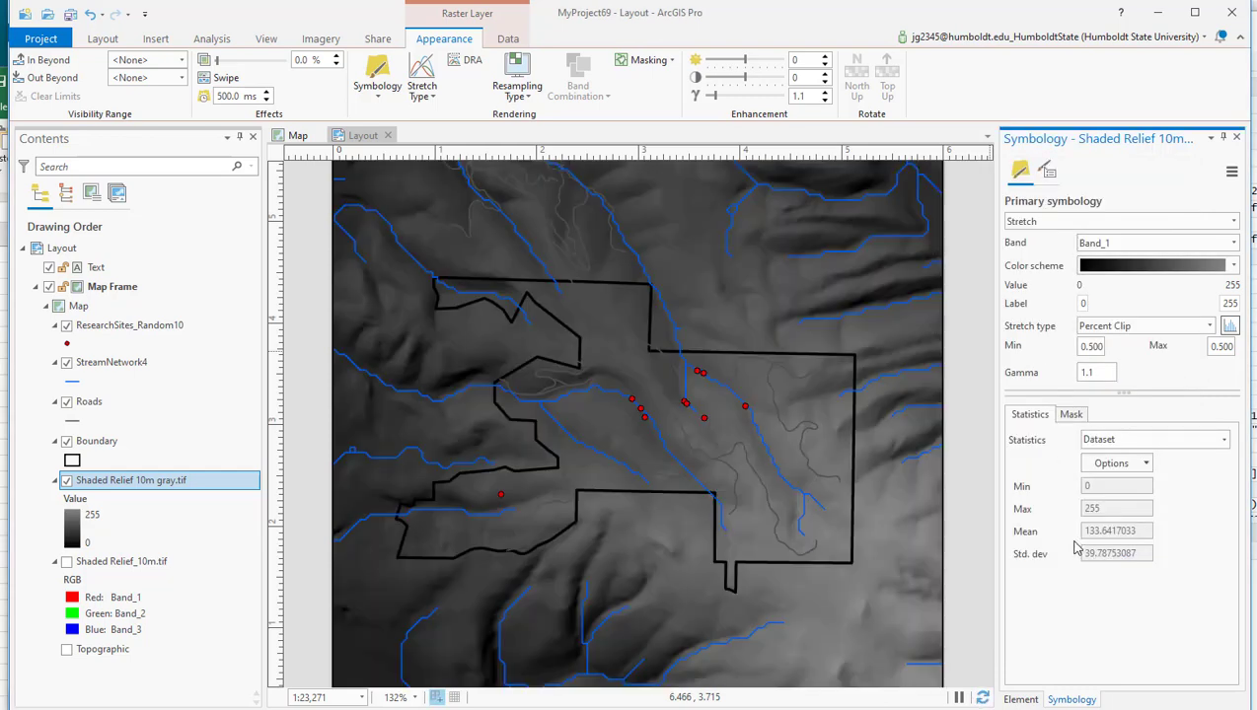
left_click(1233, 266)
Set the relief colour ramp's end stop to white and its start stop to grey.
left_click(1162, 610)
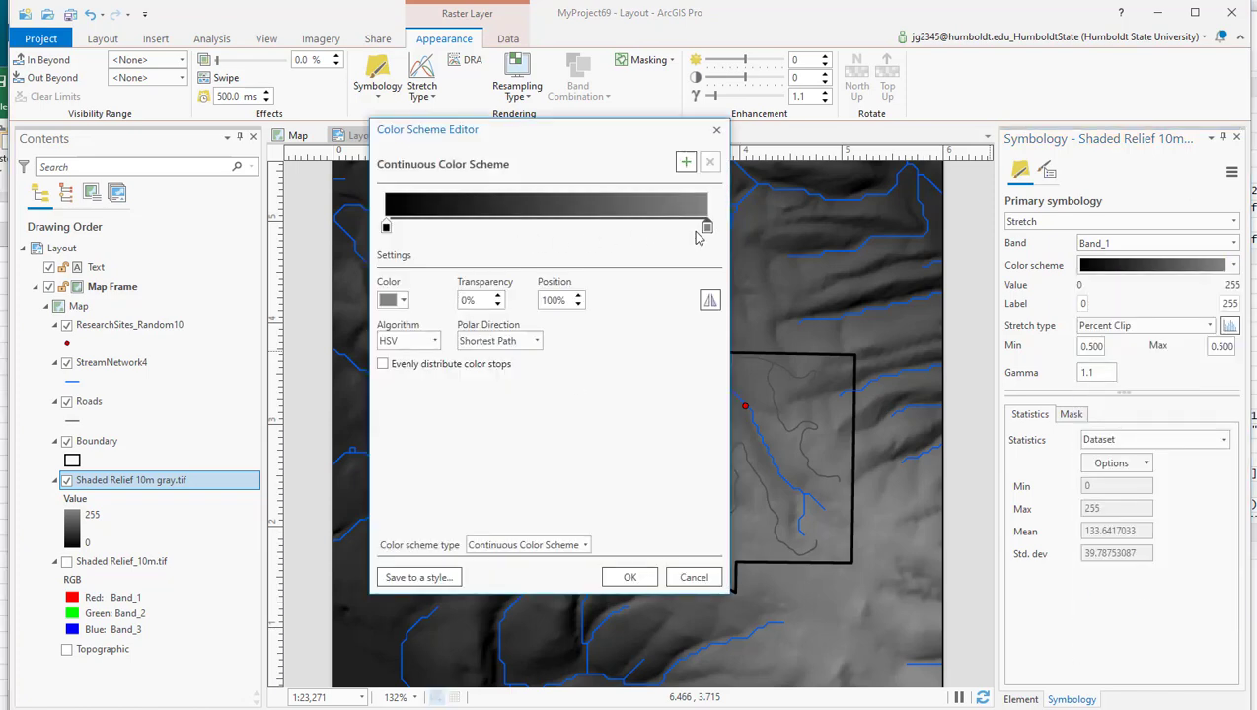
left_click(404, 303)
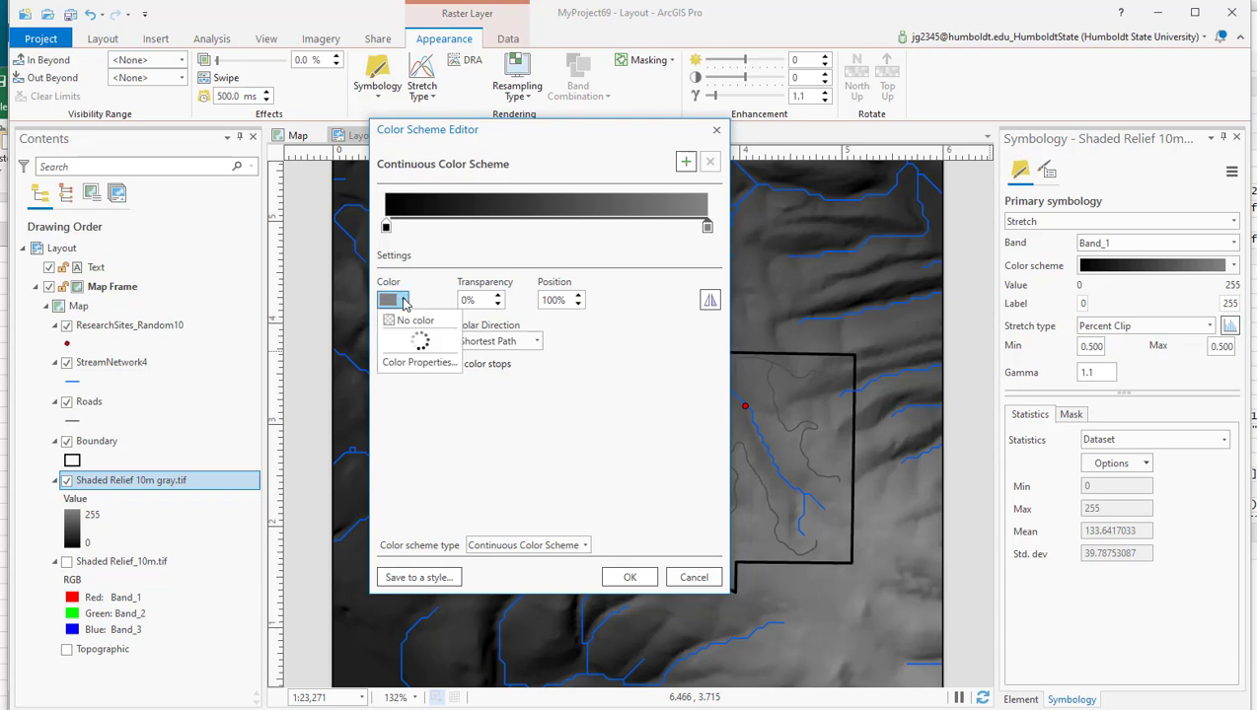
left_click(398, 363)
left_click(386, 228)
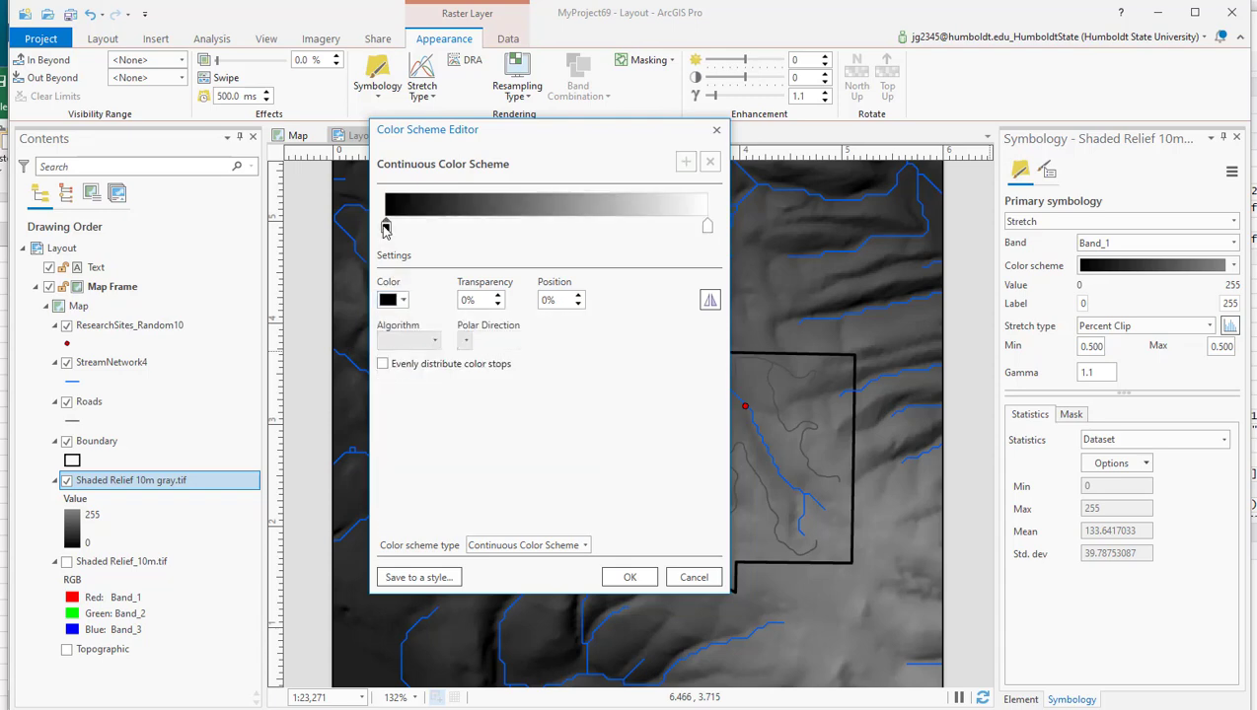
left_click(404, 301)
left_click(396, 440)
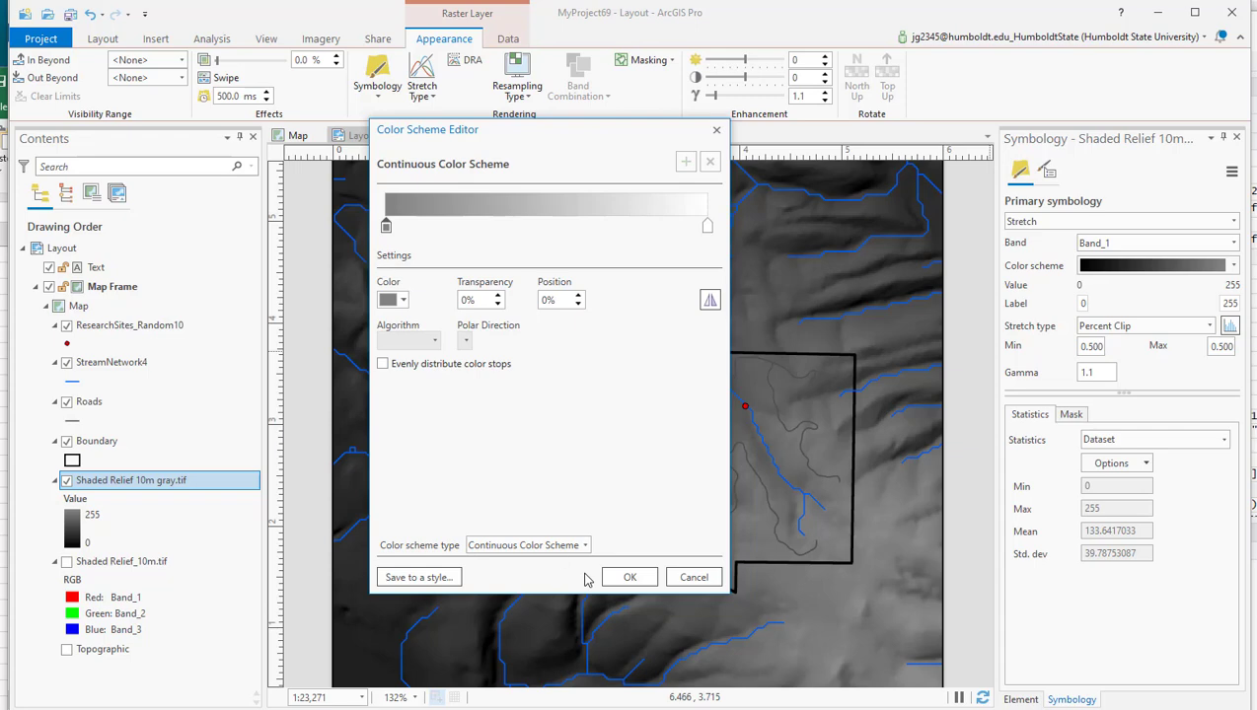
left_click(629, 577)
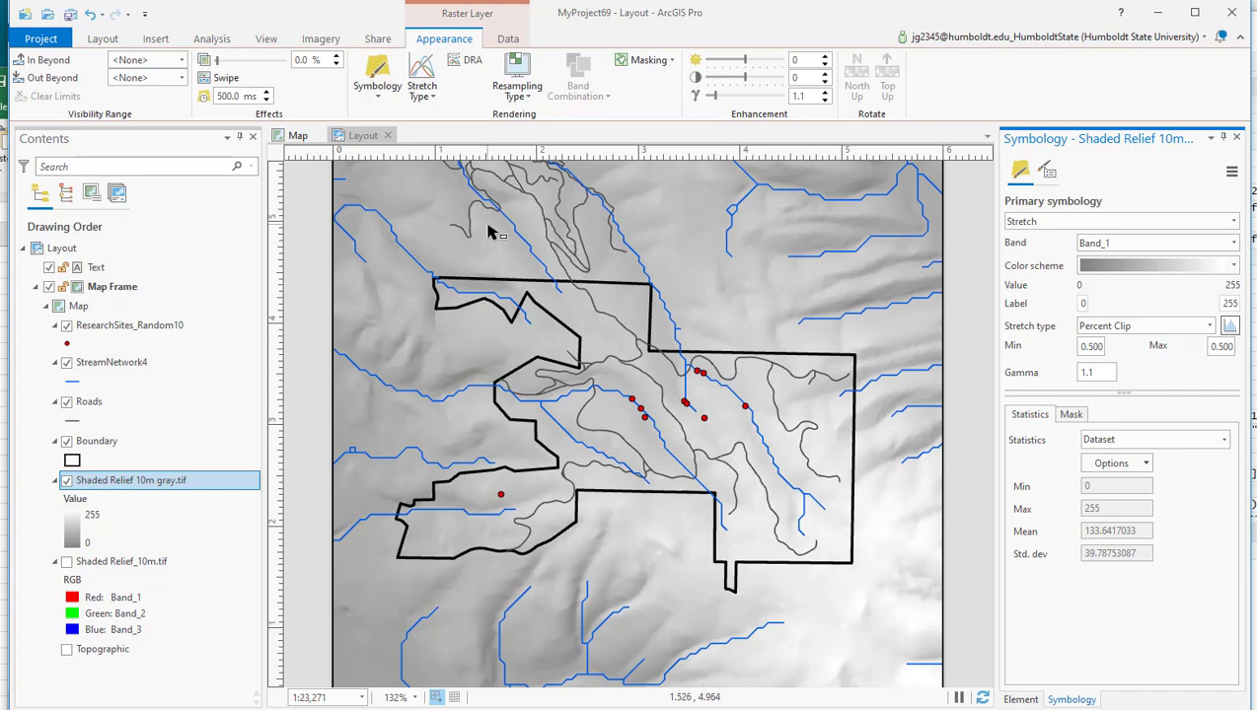
Insert a map frame showing the 1:10,291 map in the layout's upper-right corner.
left_click(156, 39)
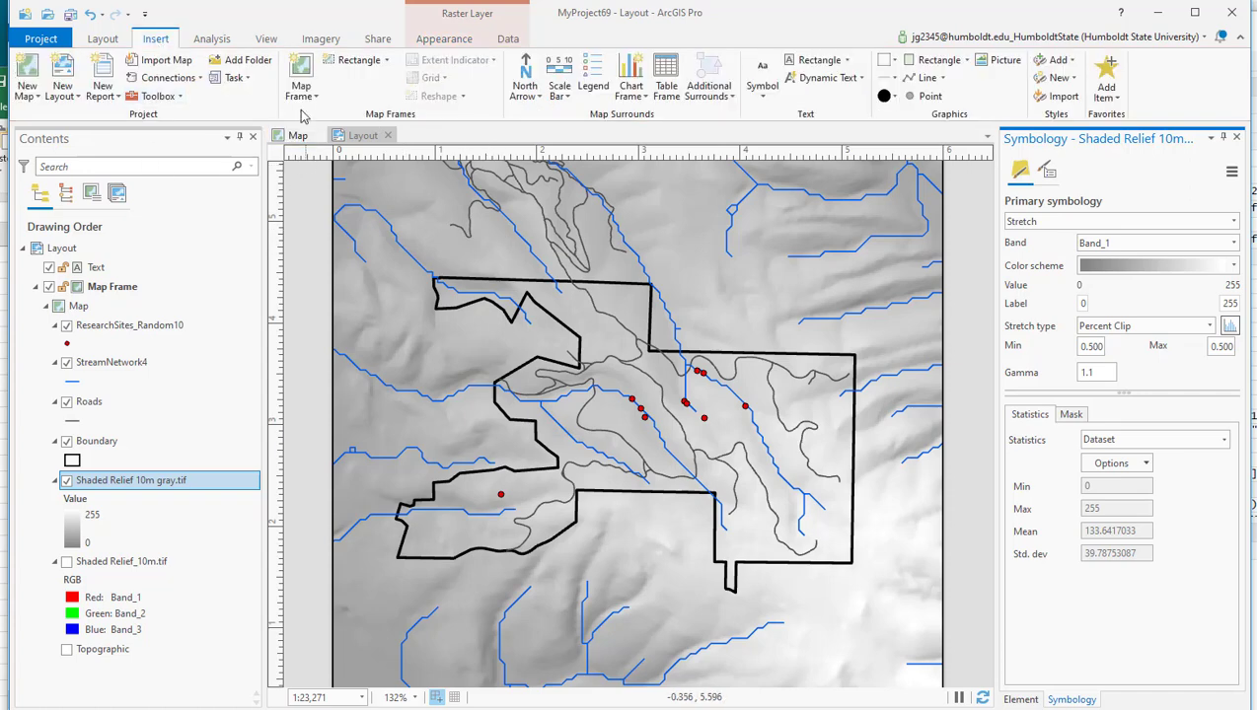
left_click(301, 97)
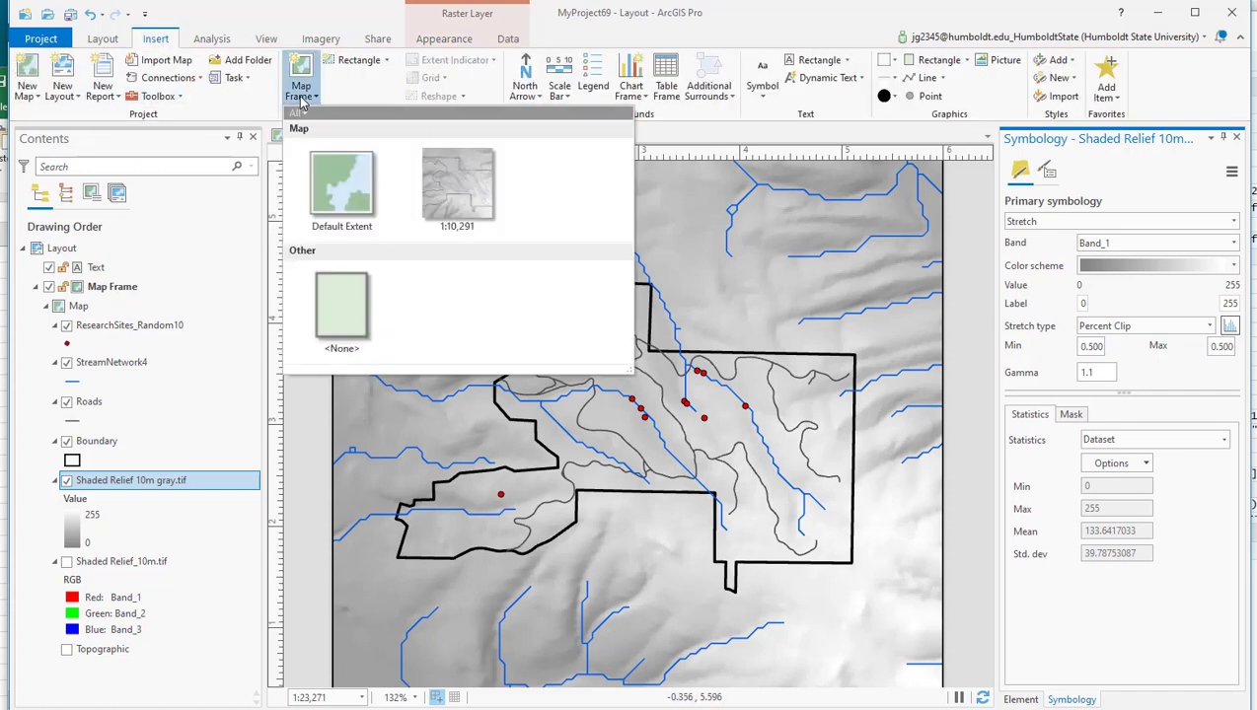
left_click(476, 194)
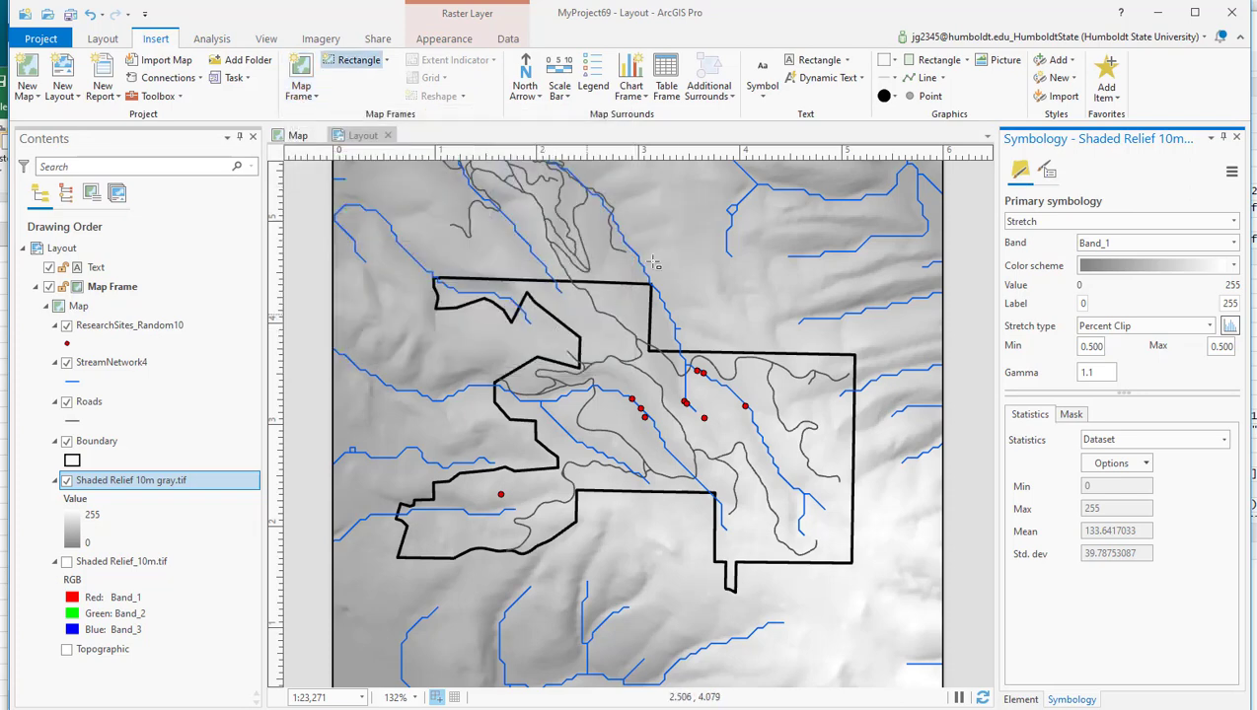
left_click_drag(693, 170, 893, 322)
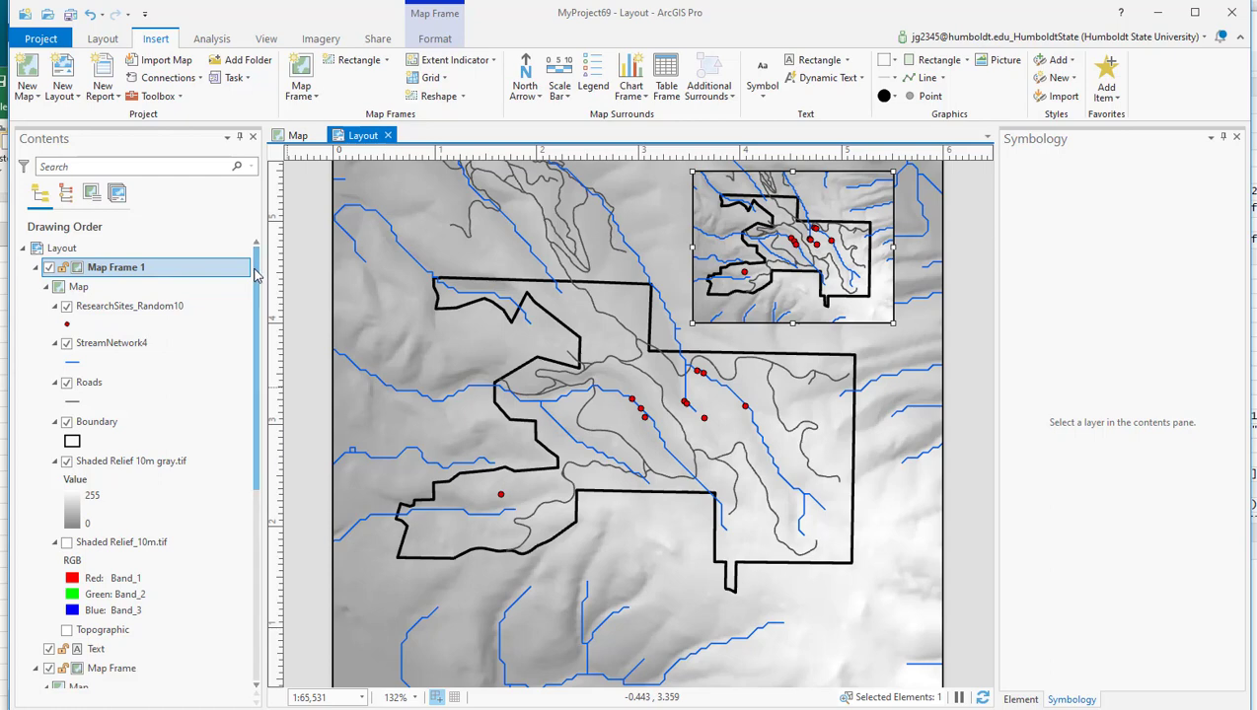
Activate Map Frame 1, then zoom and pan its map onto the research sites.
left_click(36, 267)
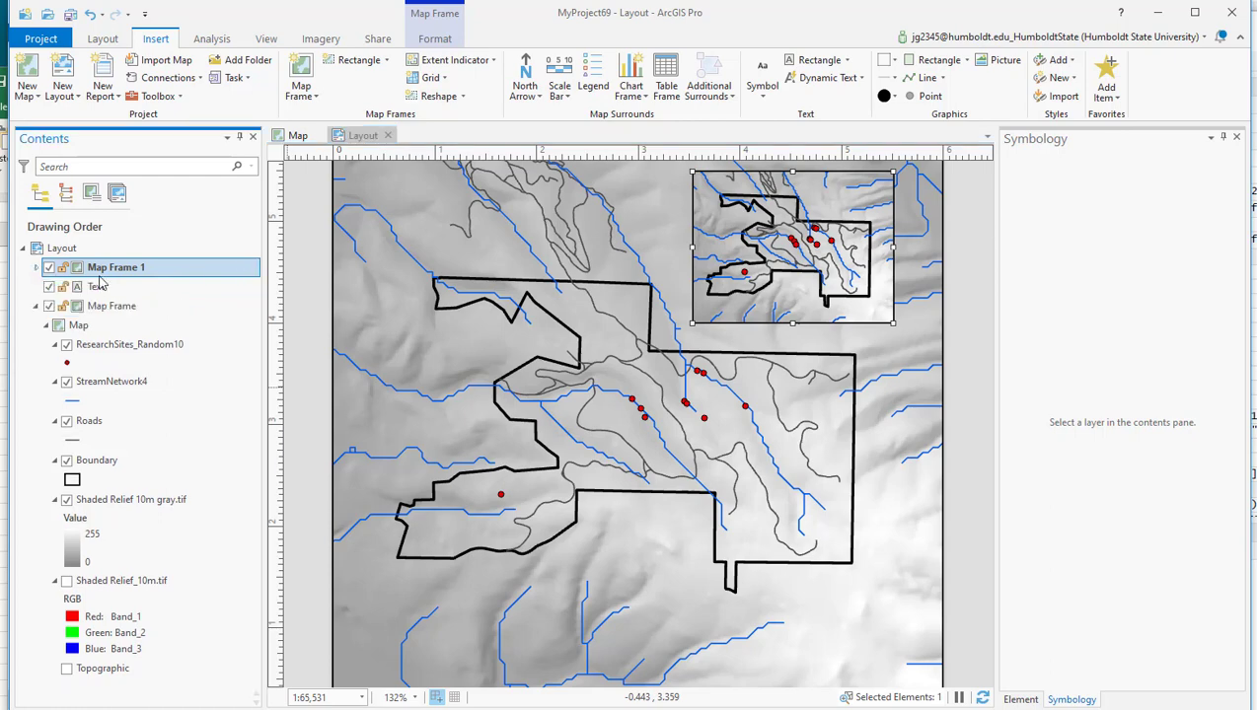
left_click(101, 307)
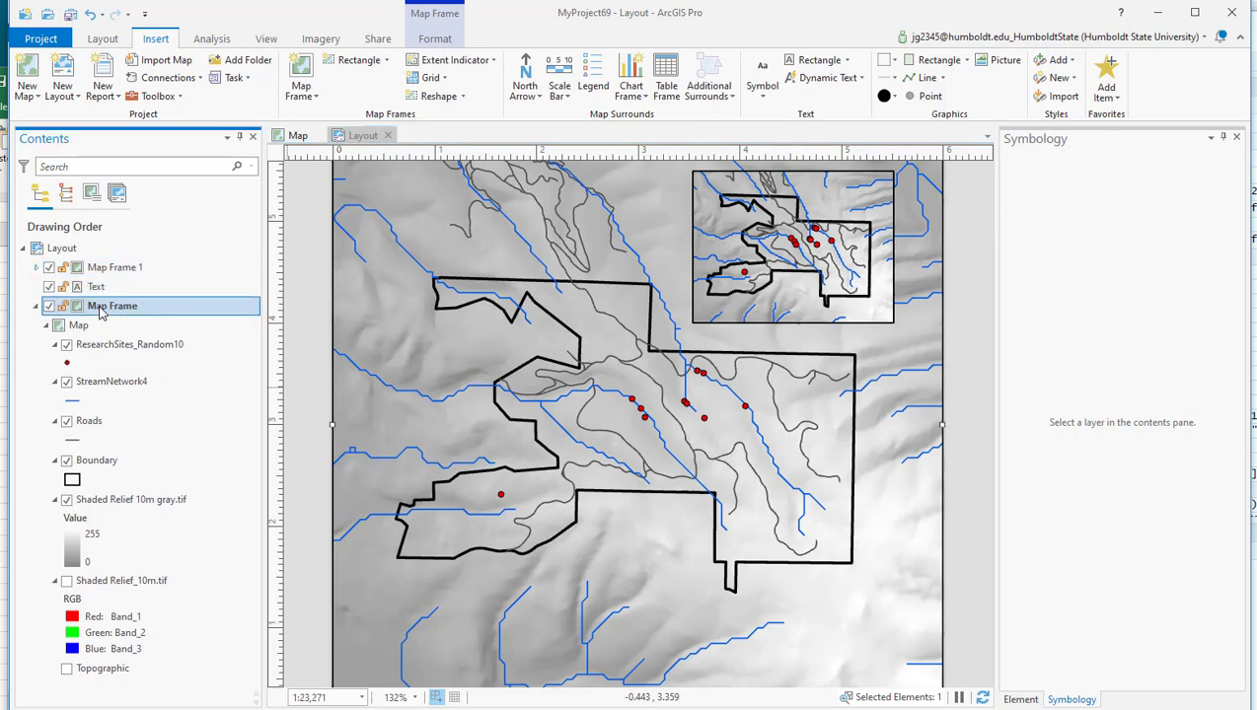
left_click(110, 270)
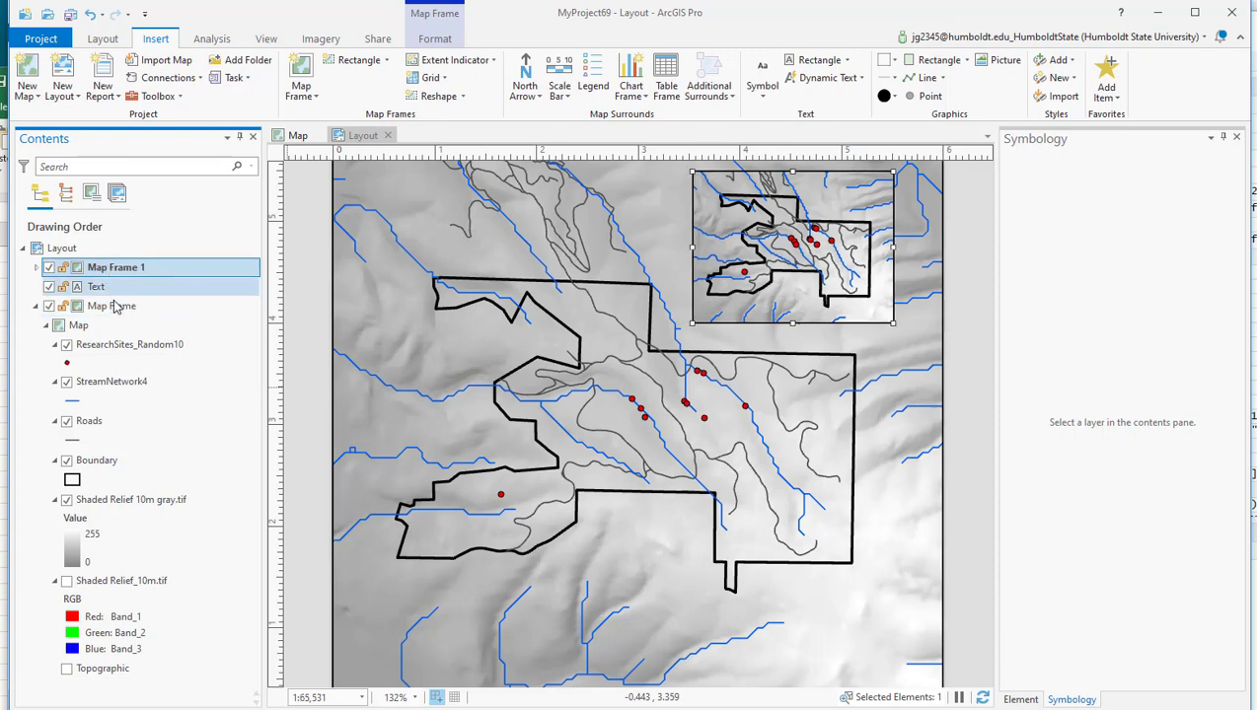
left_click(115, 309)
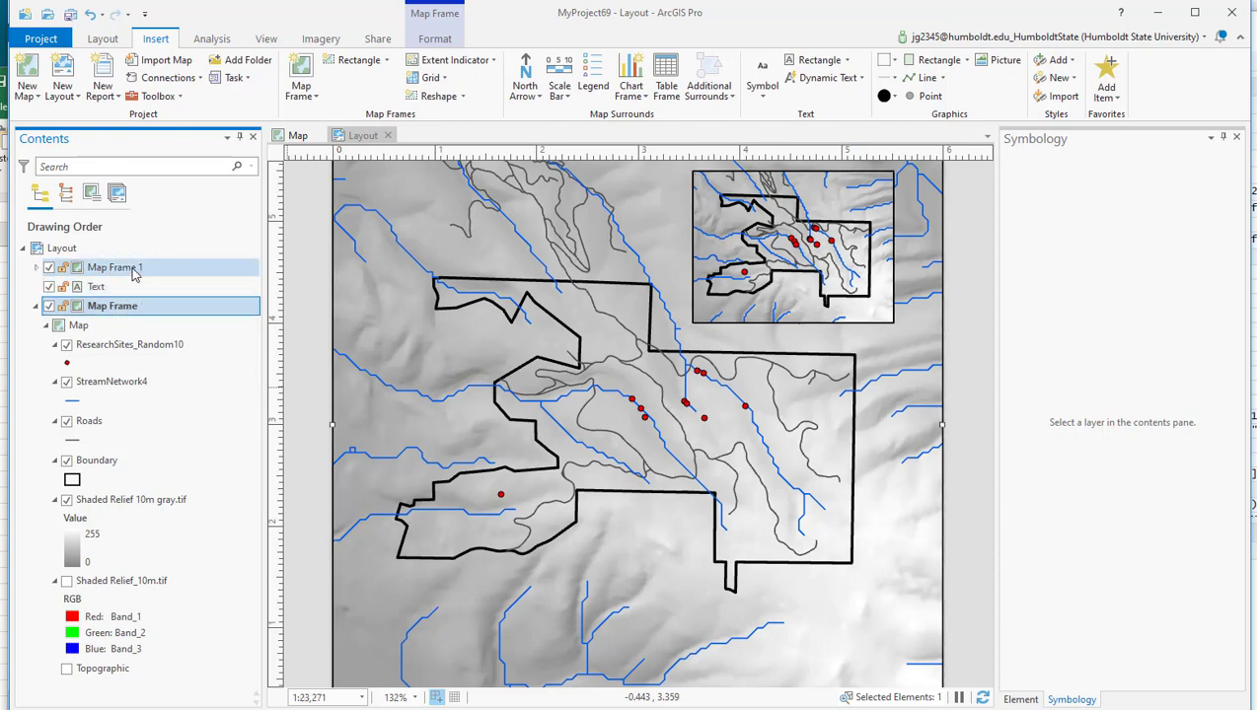
left_click(134, 270)
right_click(134, 275)
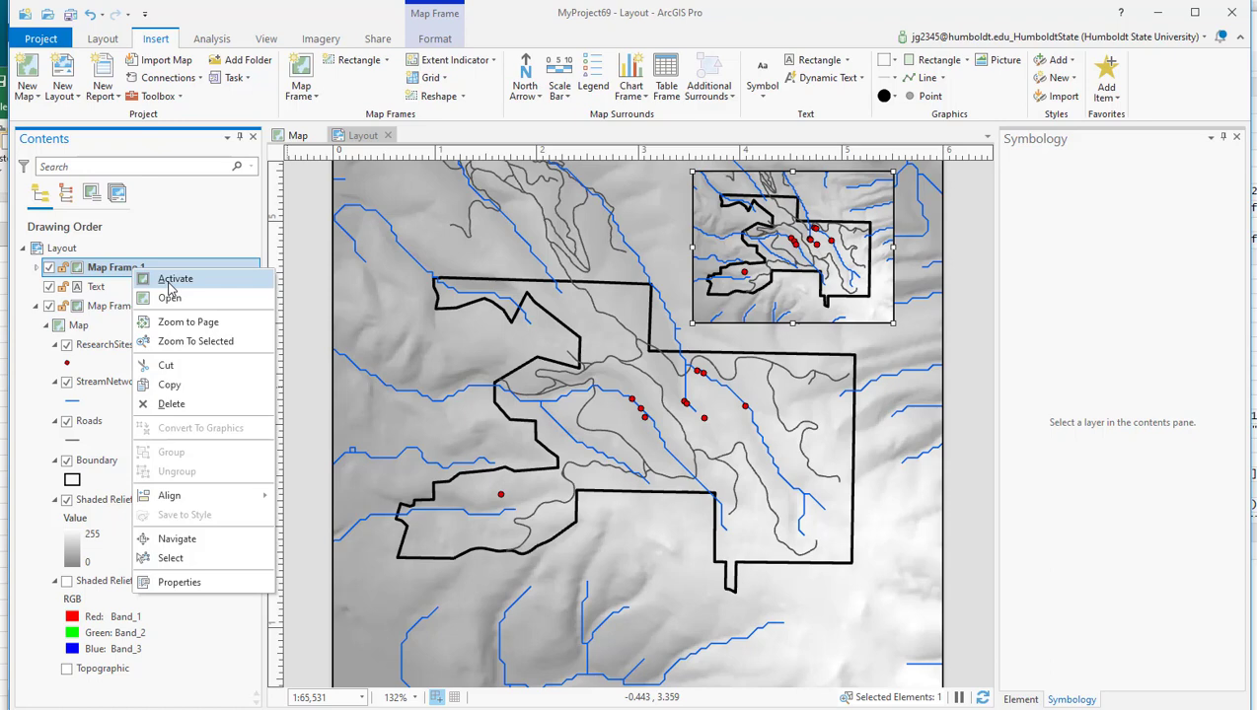
left_click(170, 282)
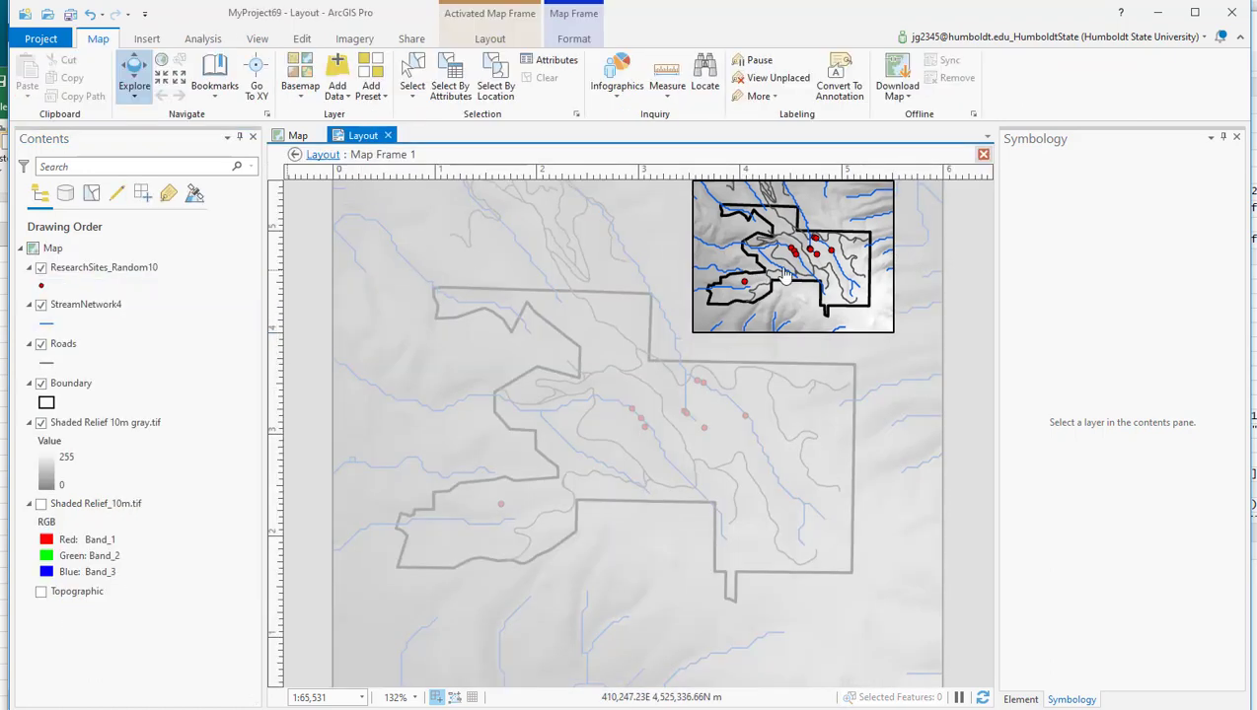
scroll(811, 249, "up", 3)
scroll(811, 250, "up", 2)
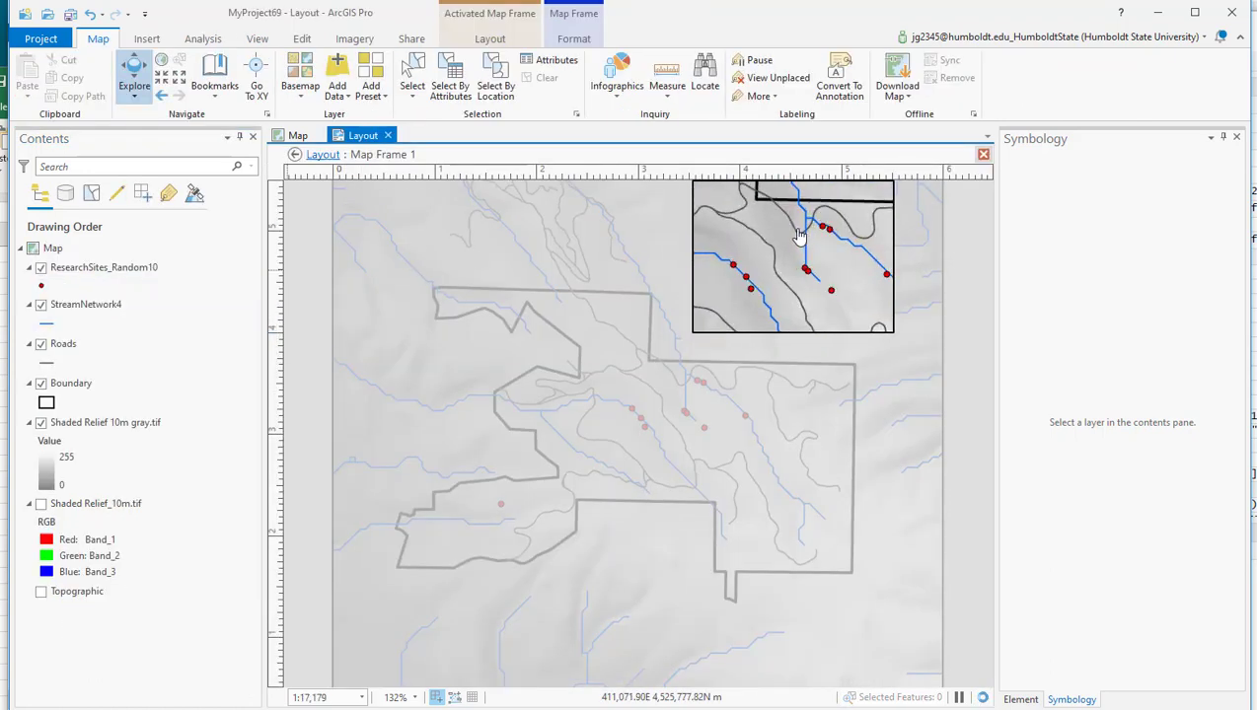
scroll(809, 286, "up", 2)
left_click_drag(811, 284, 750, 250)
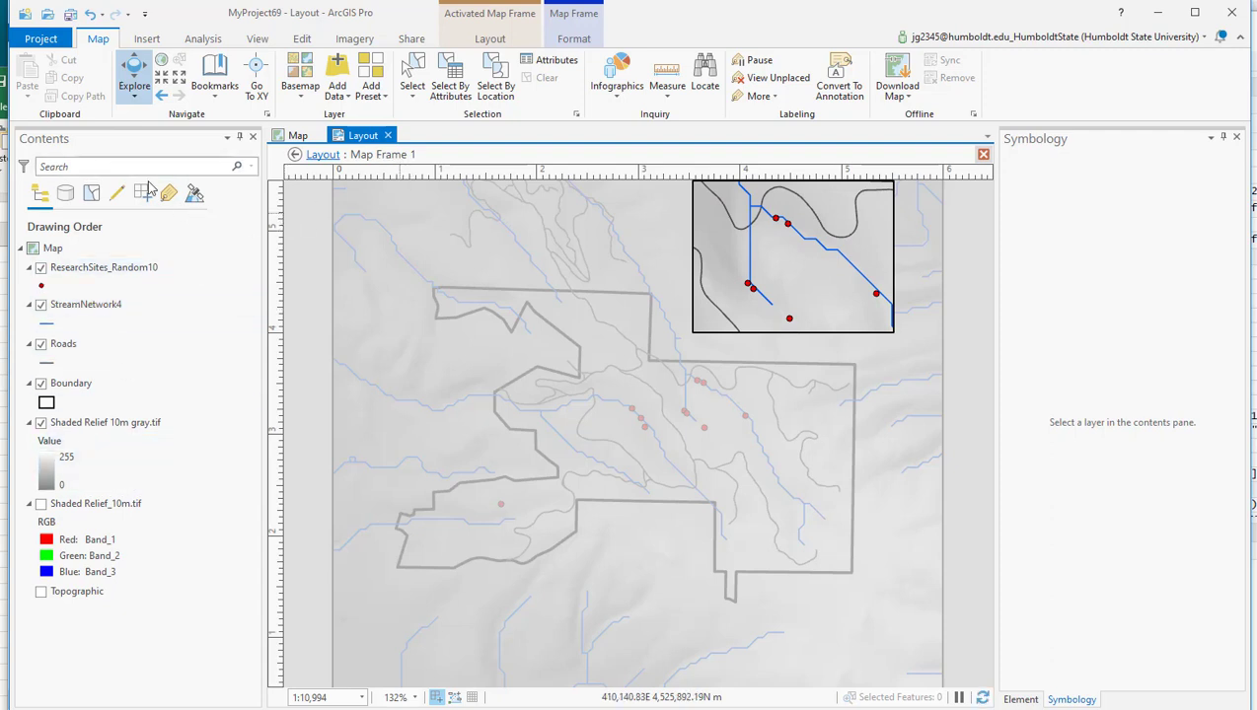
Close the activated inset and select the main Map Frame in Contents.
left_click(294, 158)
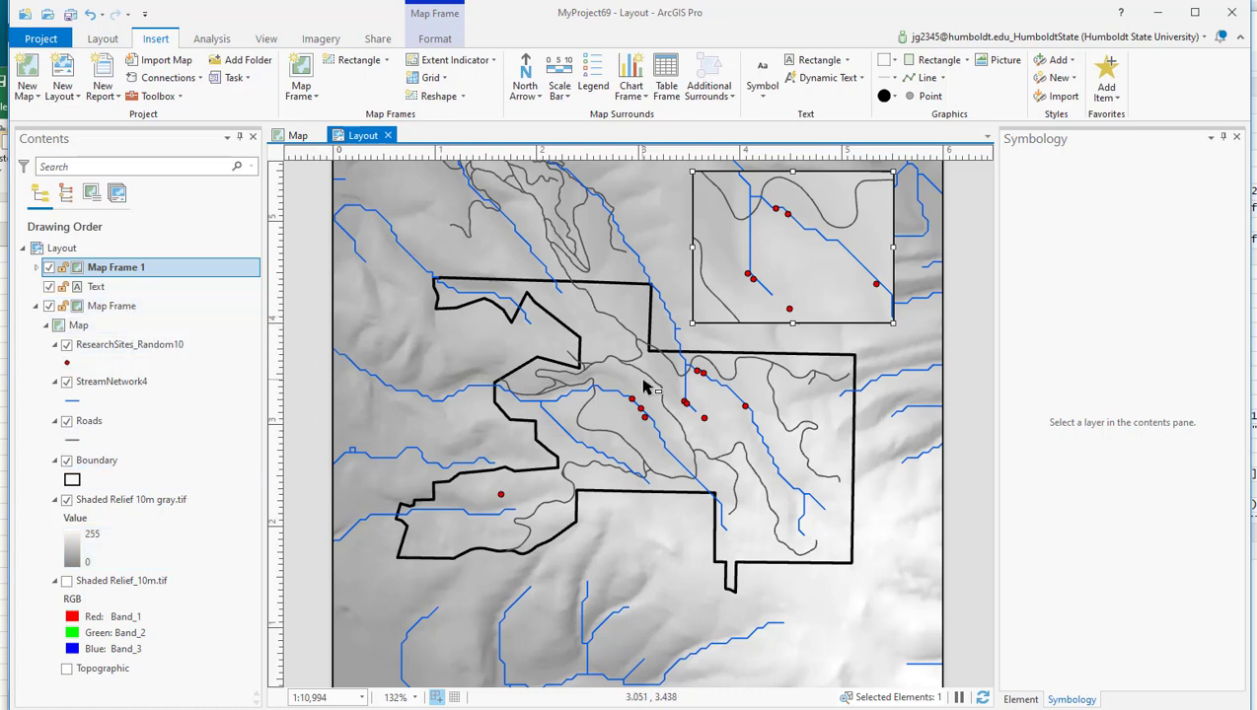
left_click(133, 308)
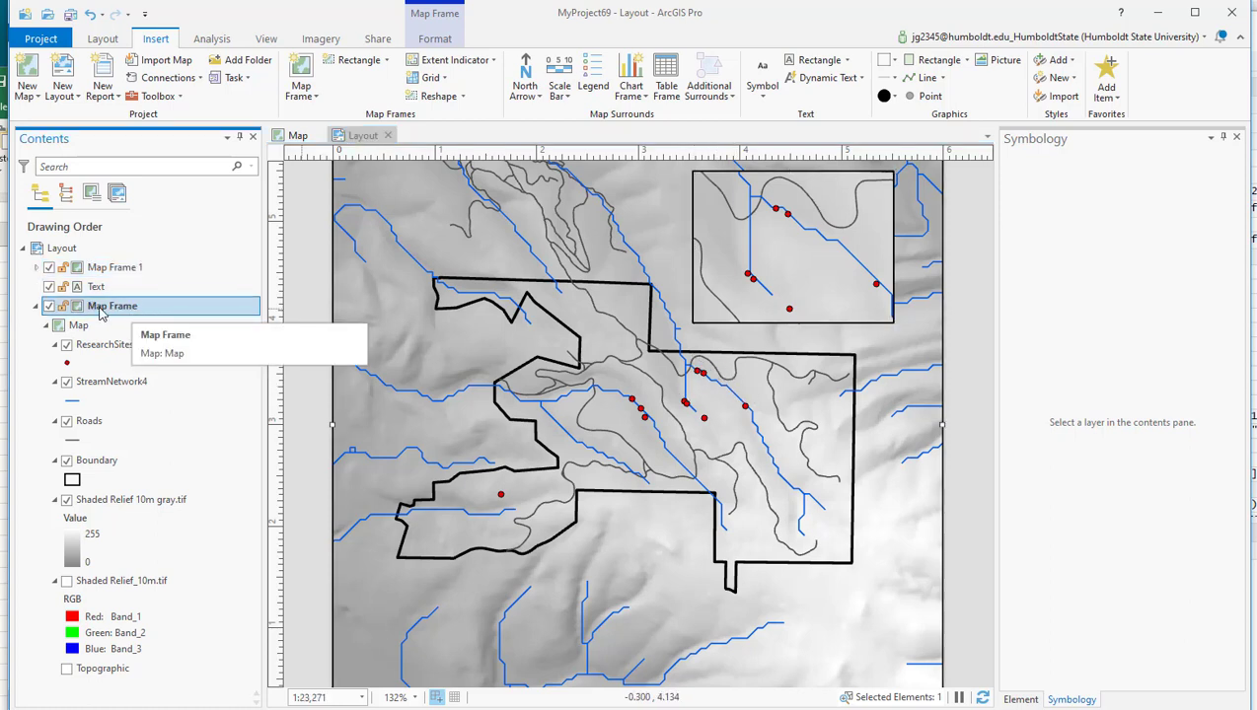
Add an extent indicator for Map Frame 1 on the main map and open its Properties.
left_click(461, 64)
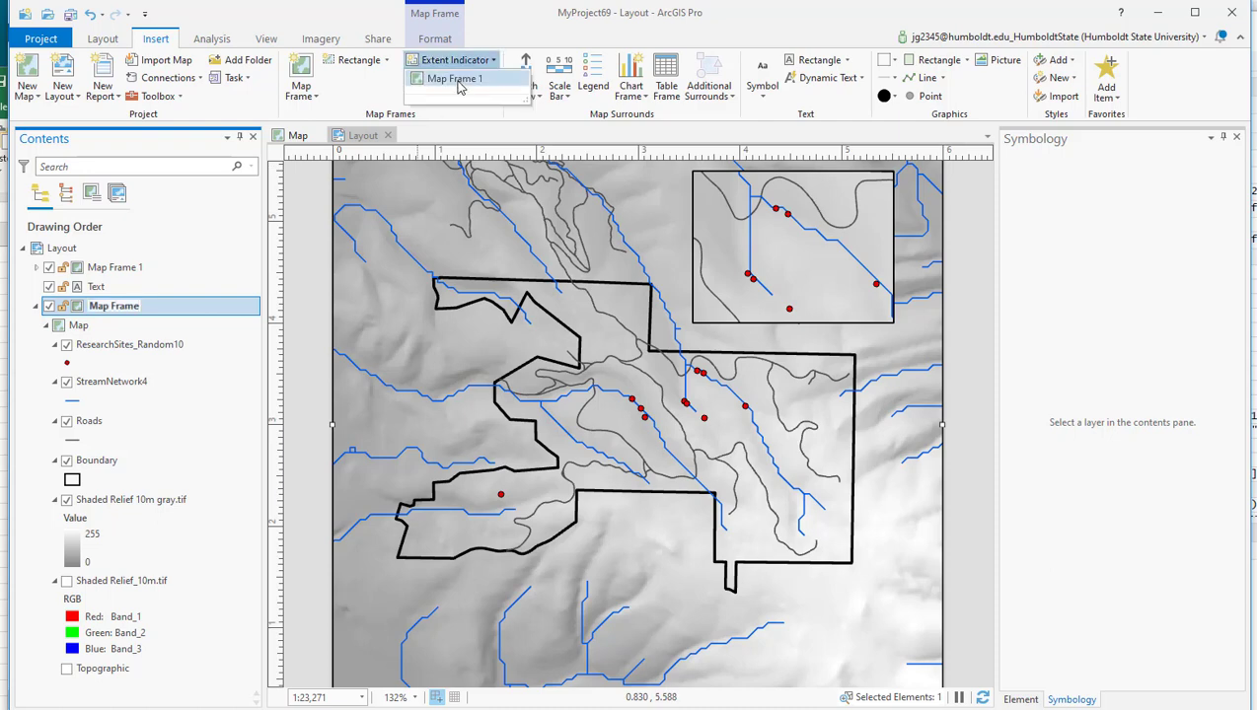
left_click(459, 79)
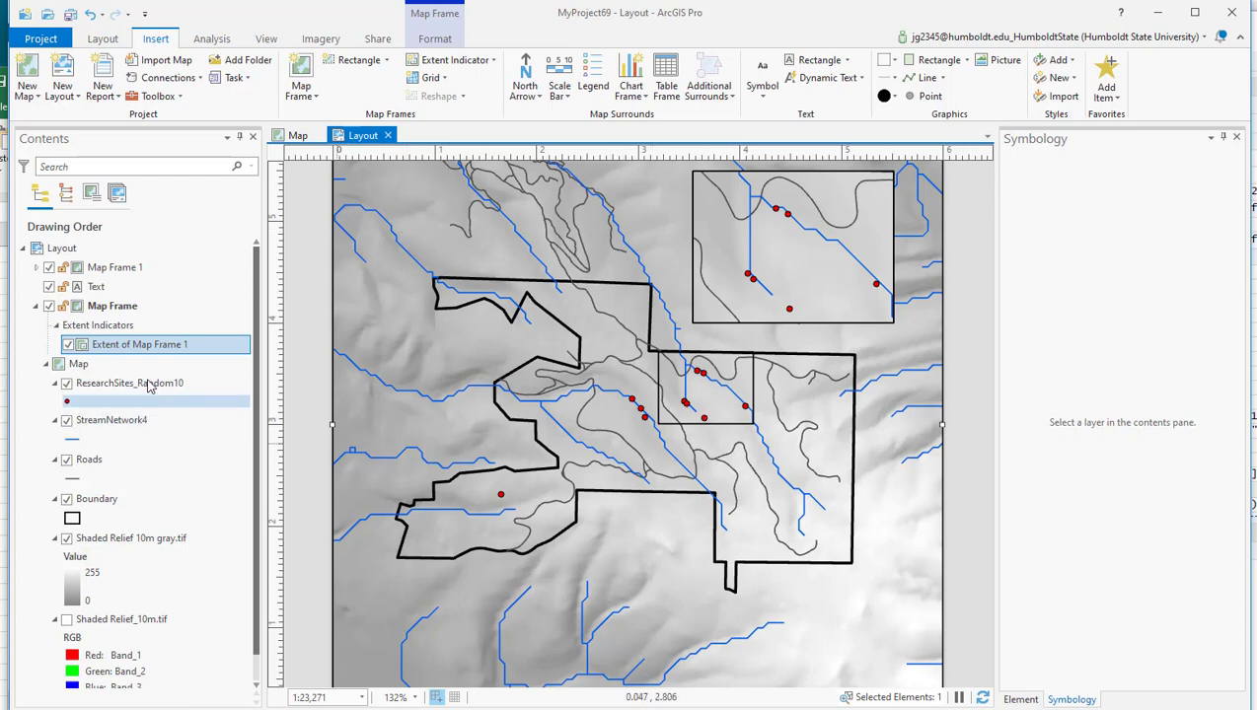
right_click(114, 347)
left_click(113, 346)
key("Escape")
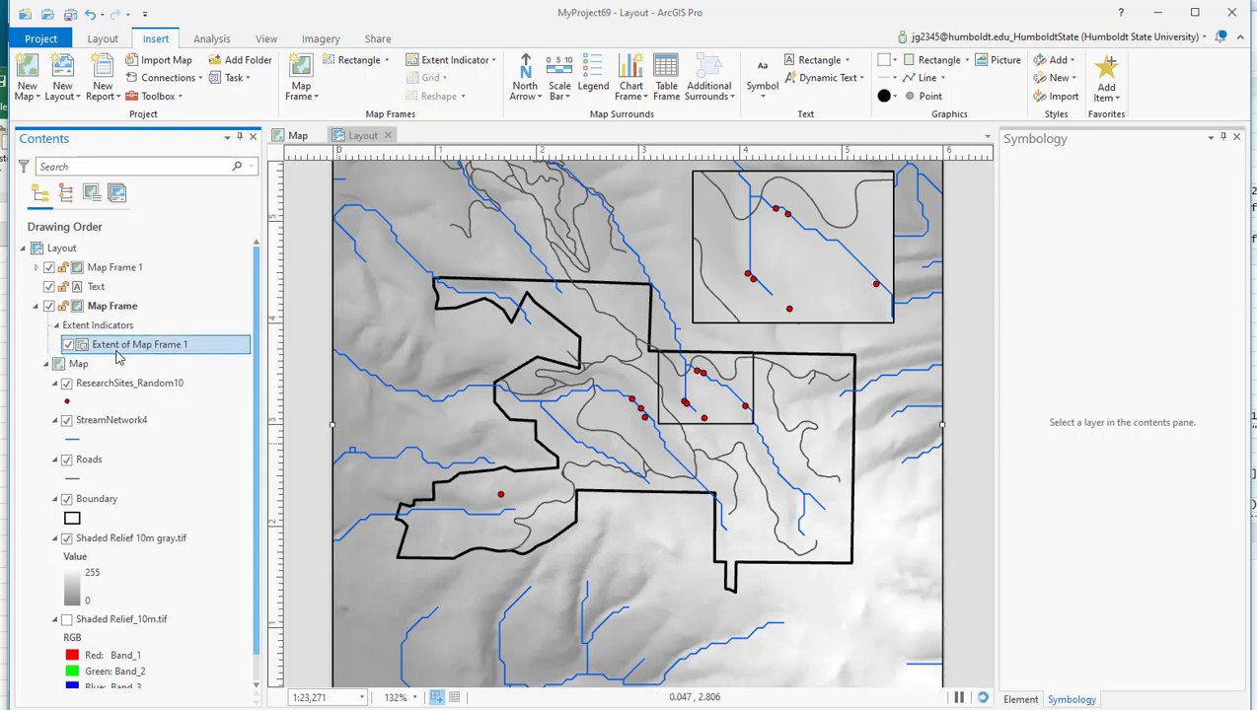
right_click(117, 352)
left_click(161, 410)
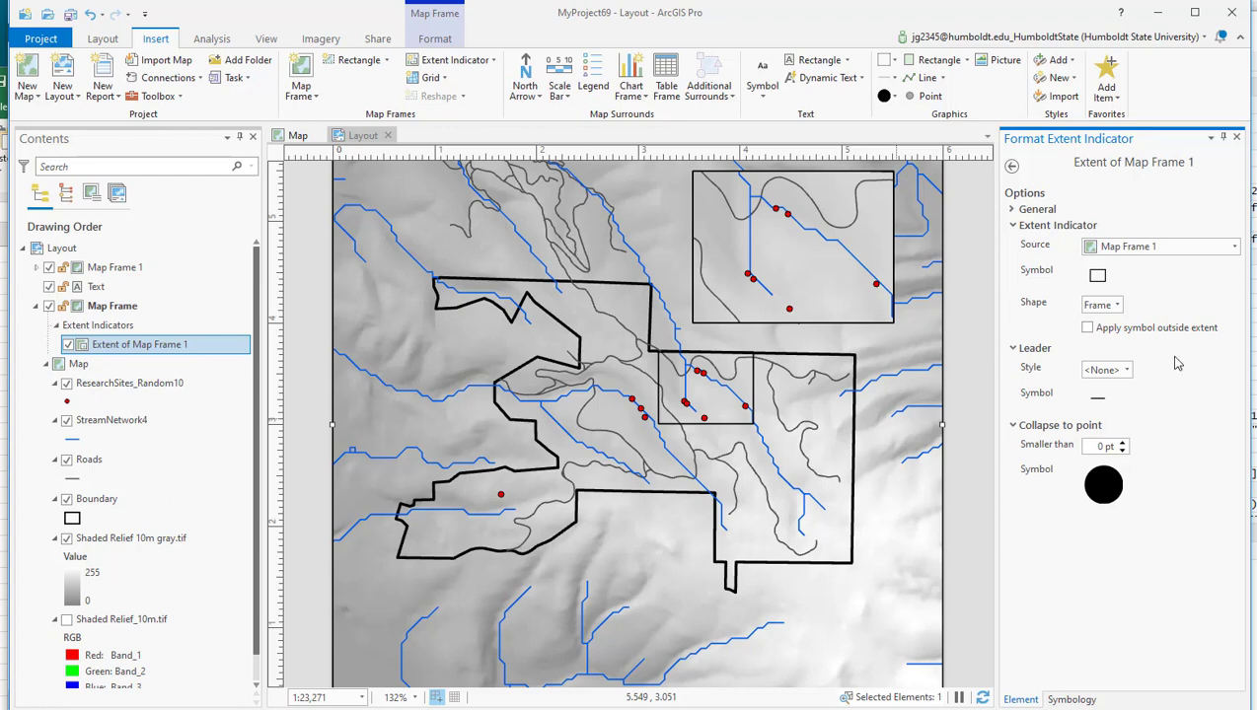
Change the extent indicator's outline colour from red to a pale yellow.
left_click(1098, 276)
left_click(1225, 294)
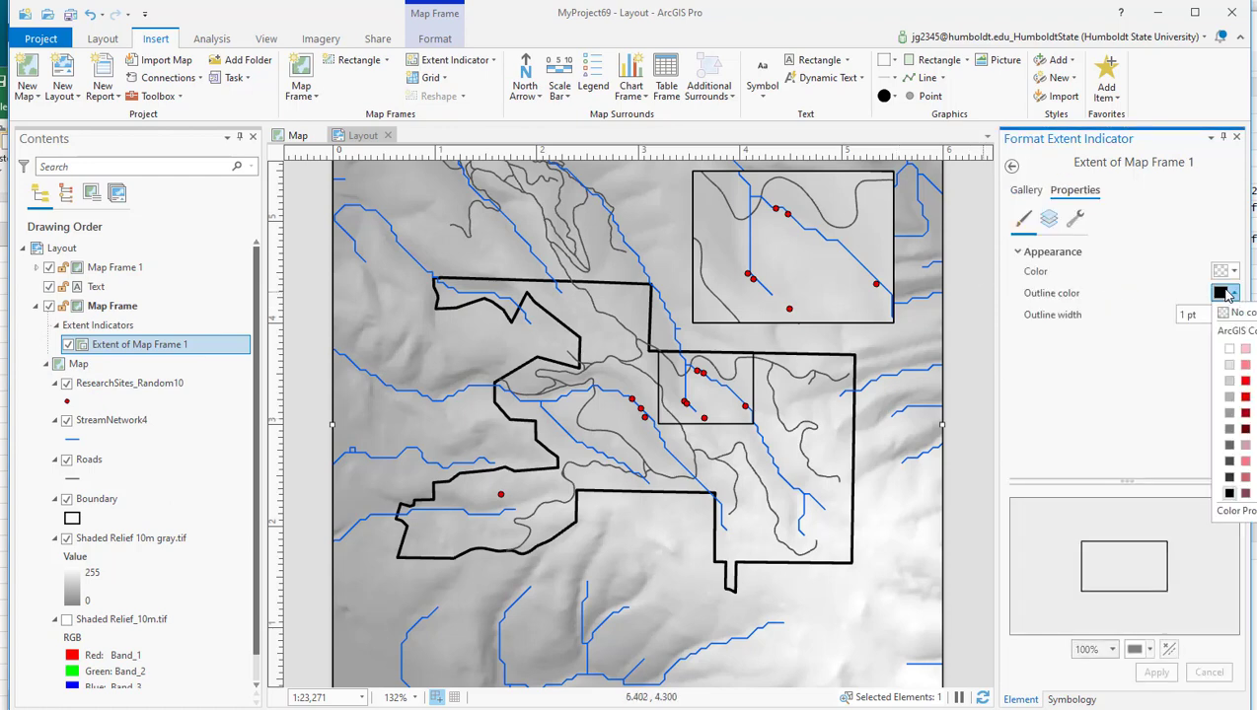
left_click(1245, 380)
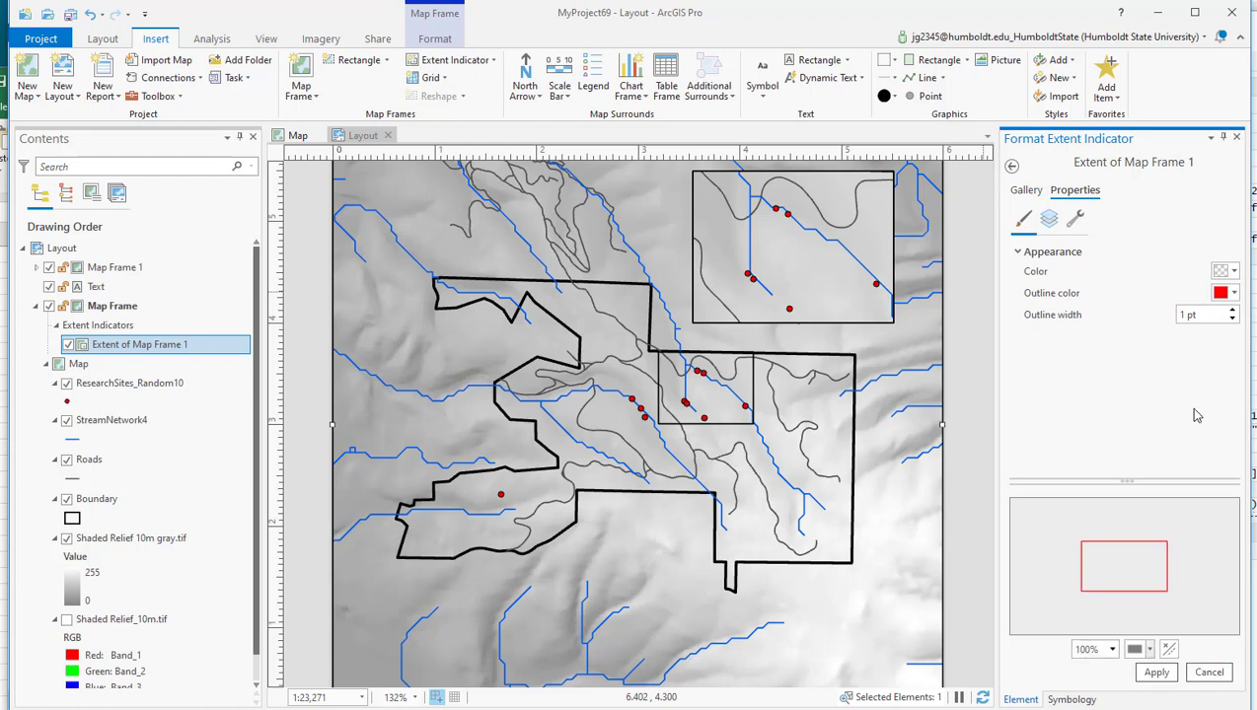
left_click(1156, 672)
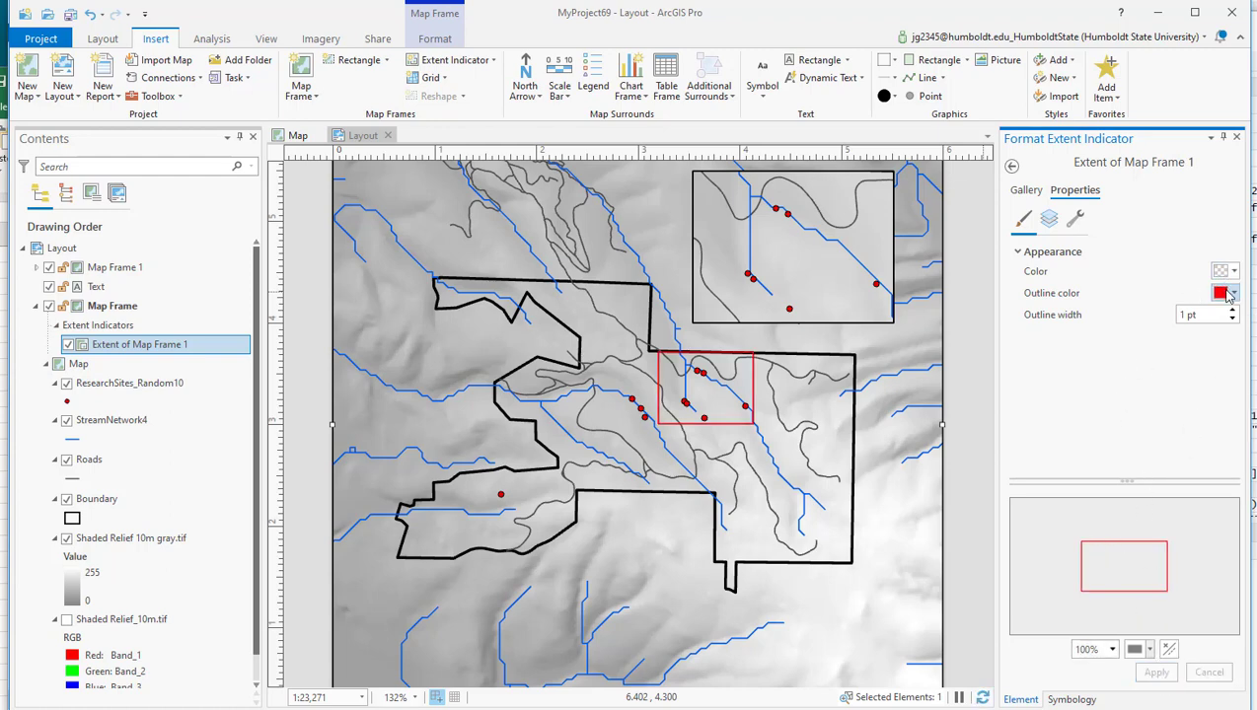
left_click(1221, 295)
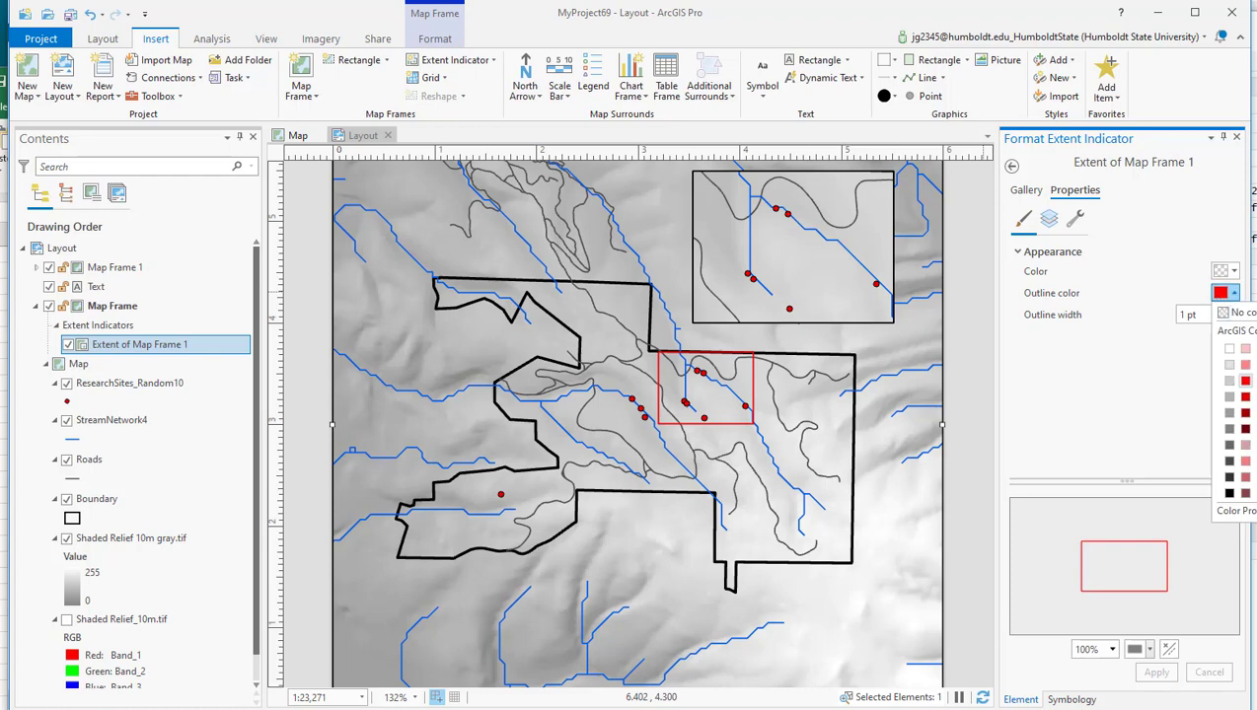
left_click(1253, 380)
left_click(1157, 672)
left_click(1223, 293)
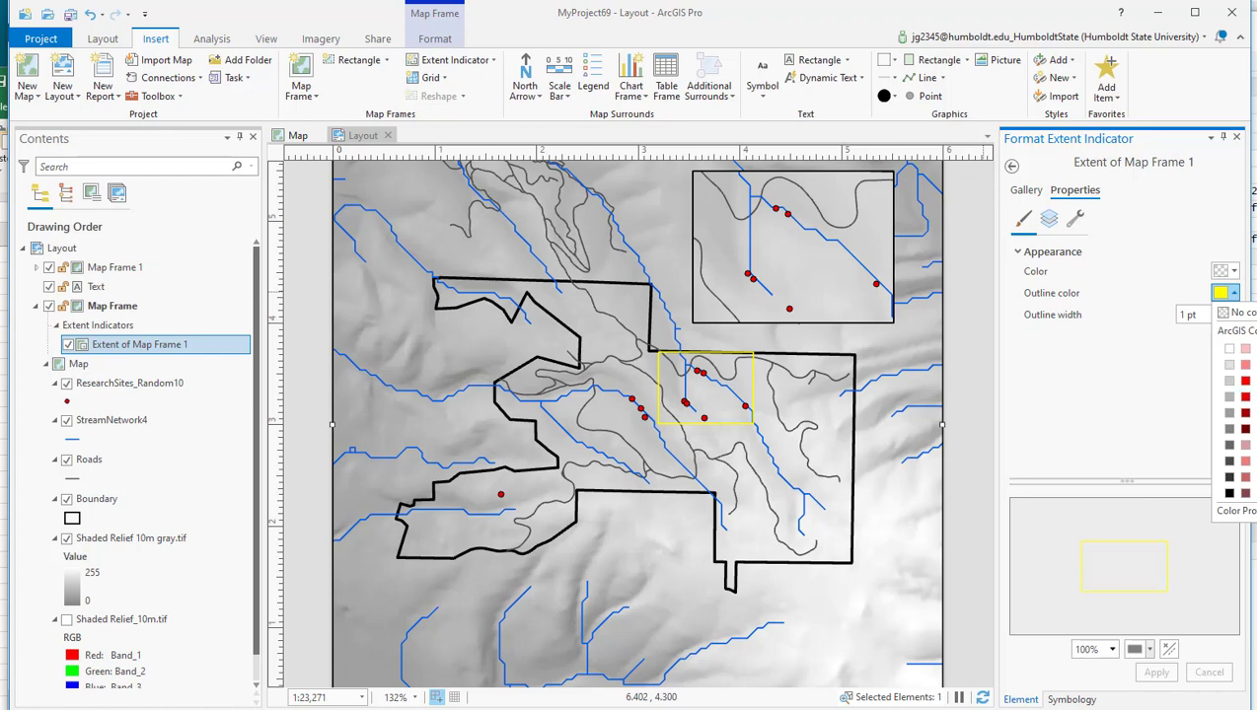
left_click(1156, 674)
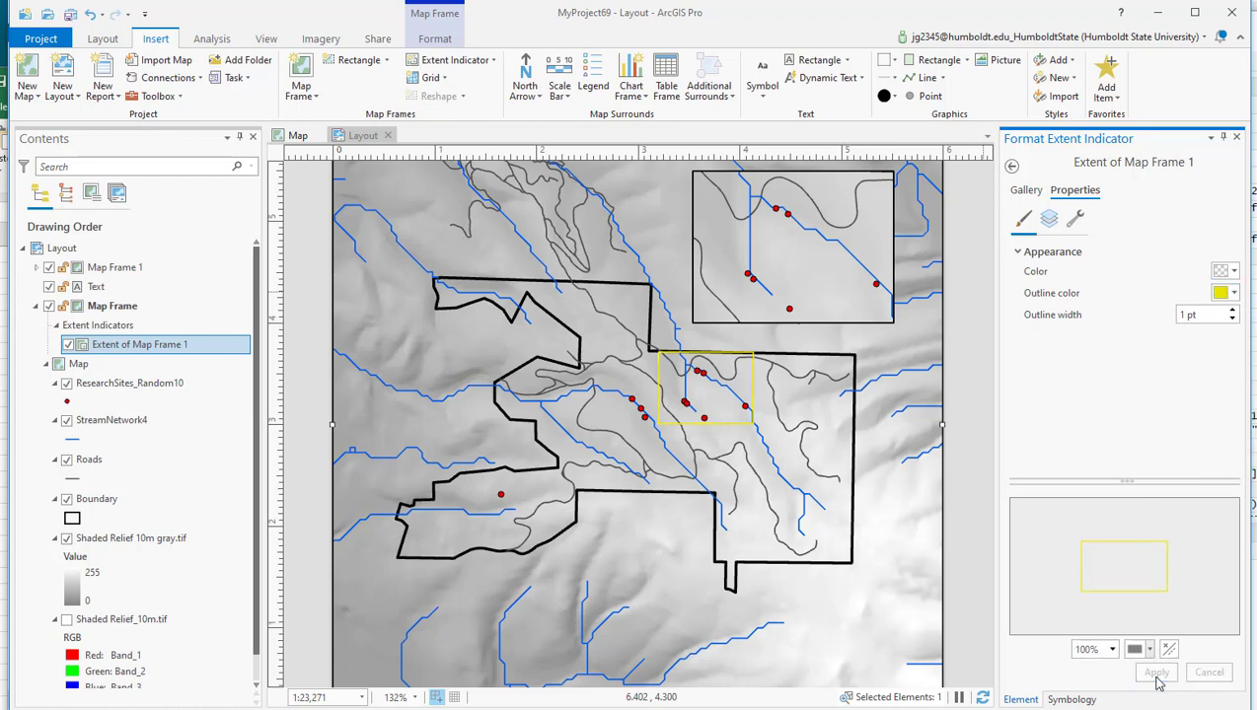
left_click(1227, 296)
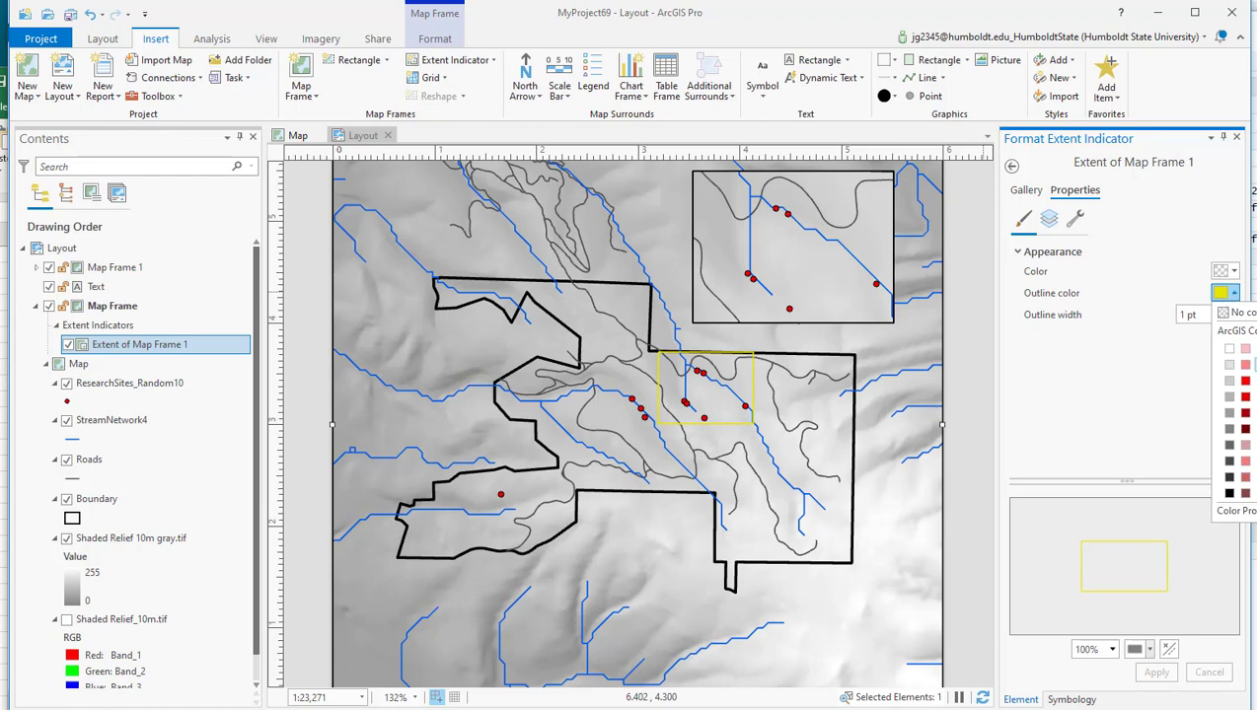
left_click(1249, 363)
left_click(1157, 674)
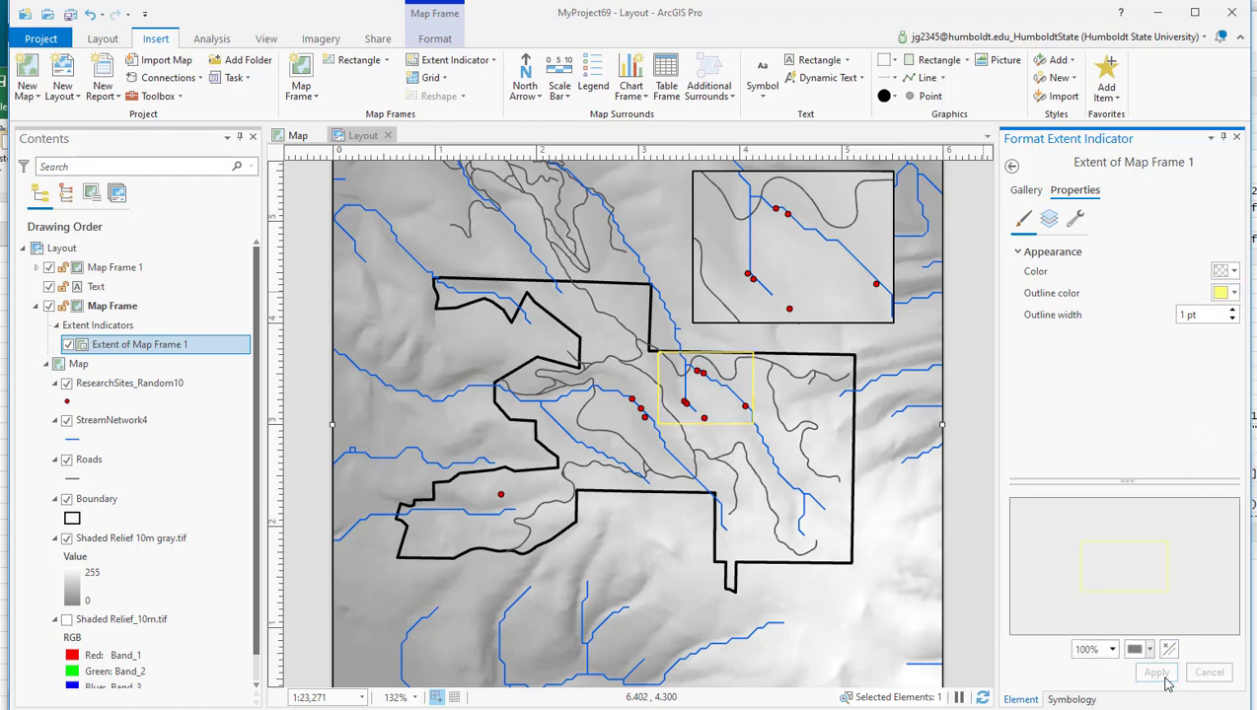
Set the extent indicator's outline width to 2 pt and apply it.
left_click_drag(1197, 313, 1156, 321)
type("2")
left_click(1138, 474)
left_click(1157, 674)
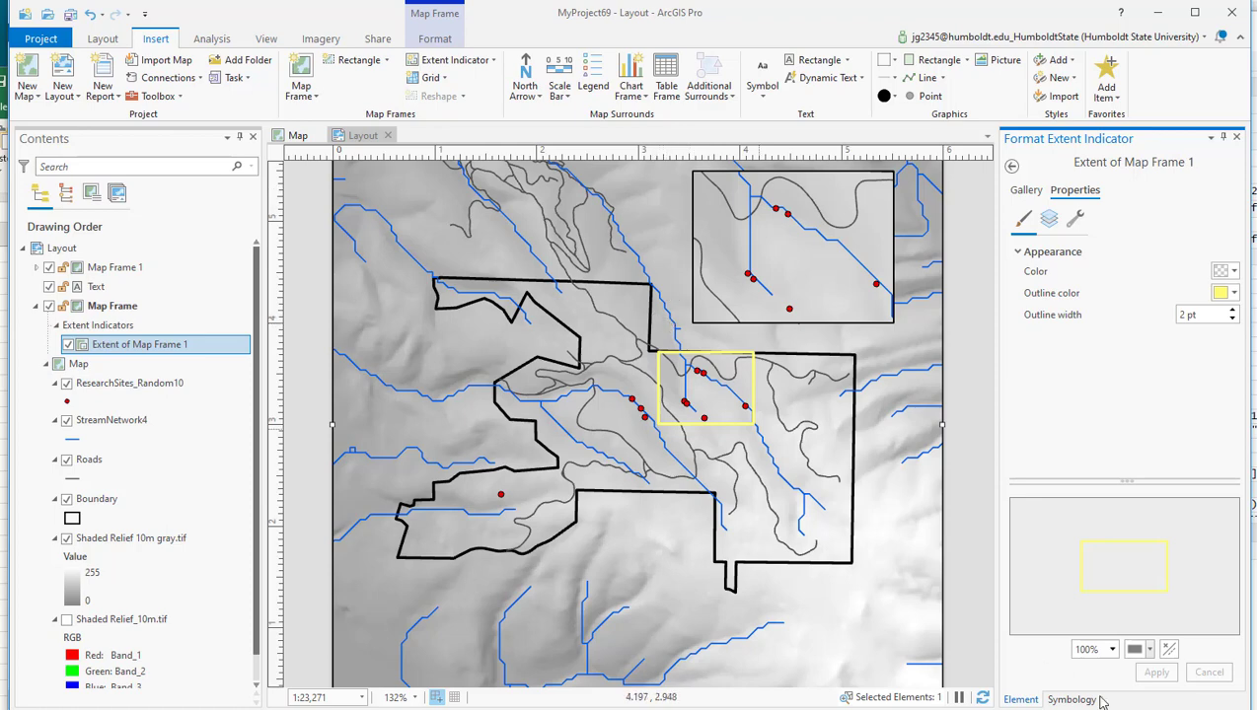
left_click(1020, 699)
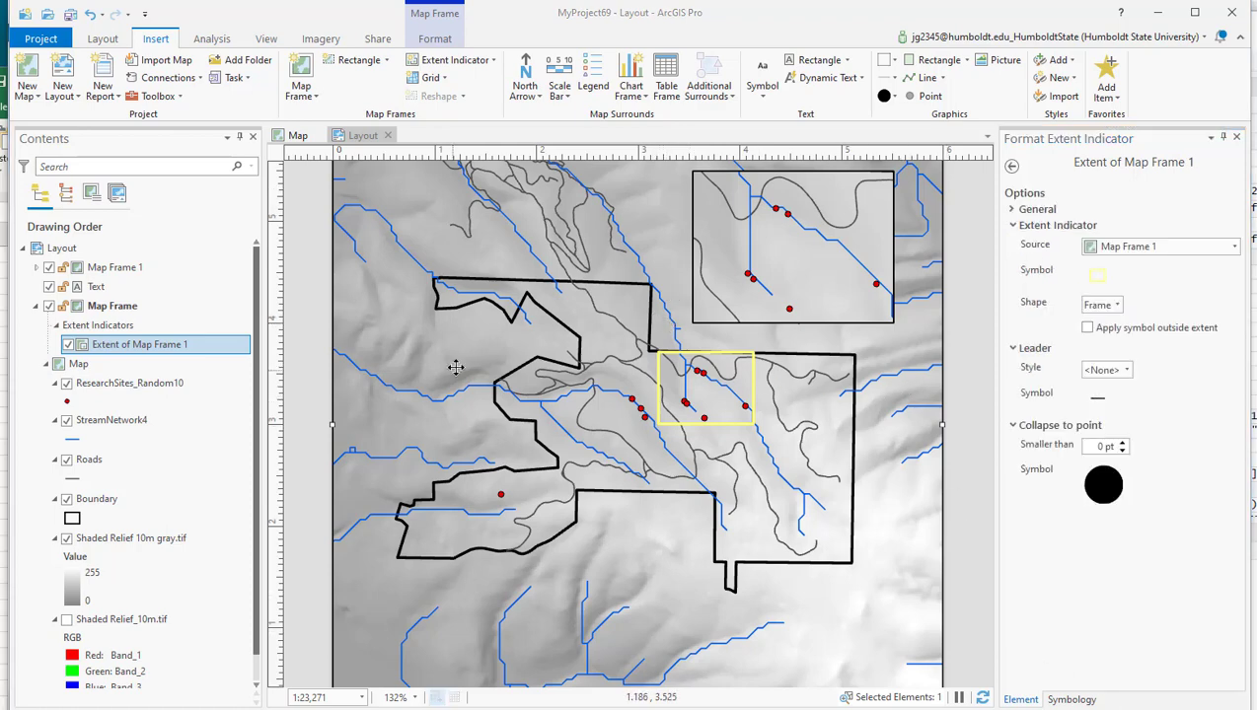
Add a leader from Extent of Map Frame 1 to the inset and set its line width to 2 pt.
right_click(199, 353)
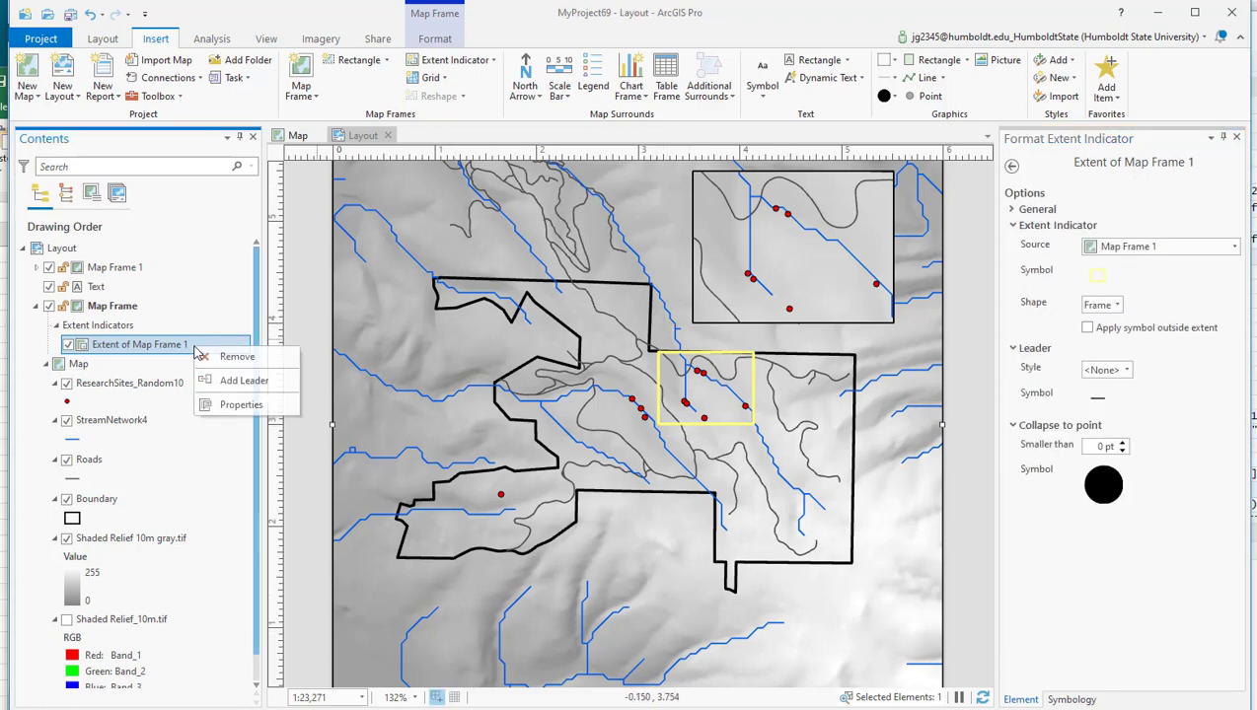
left_click(243, 381)
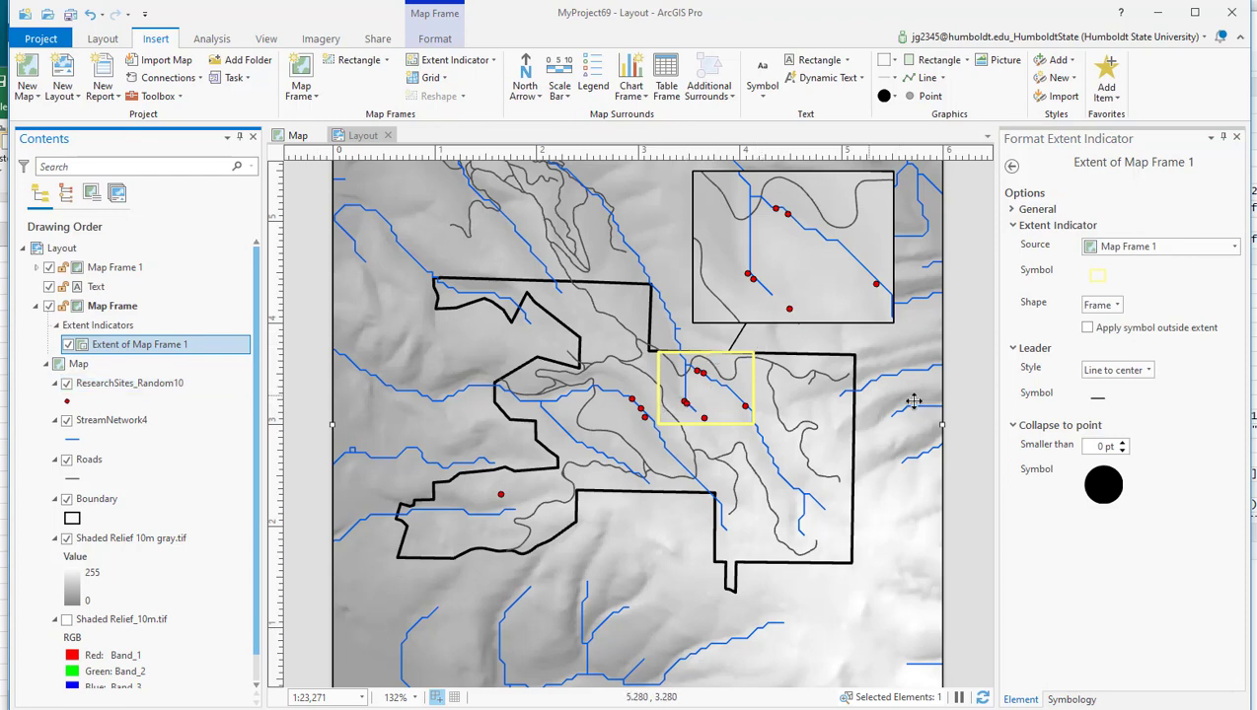
left_click(1097, 396)
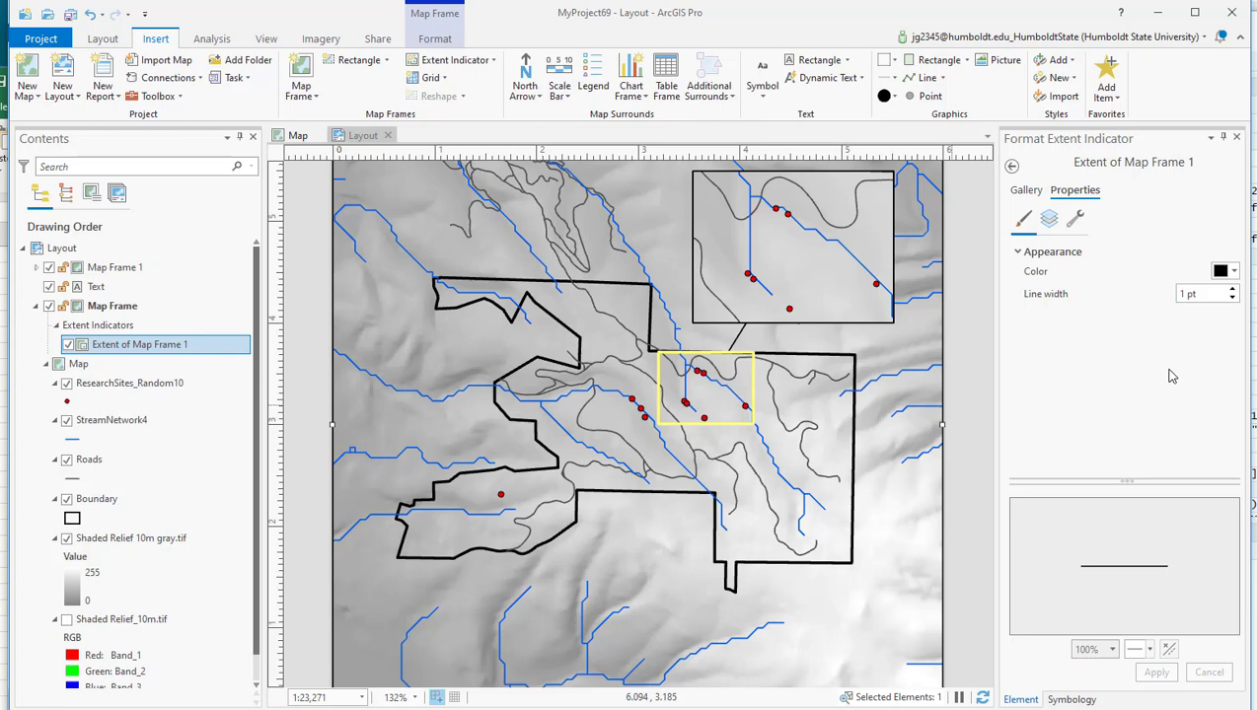
left_click(1212, 297)
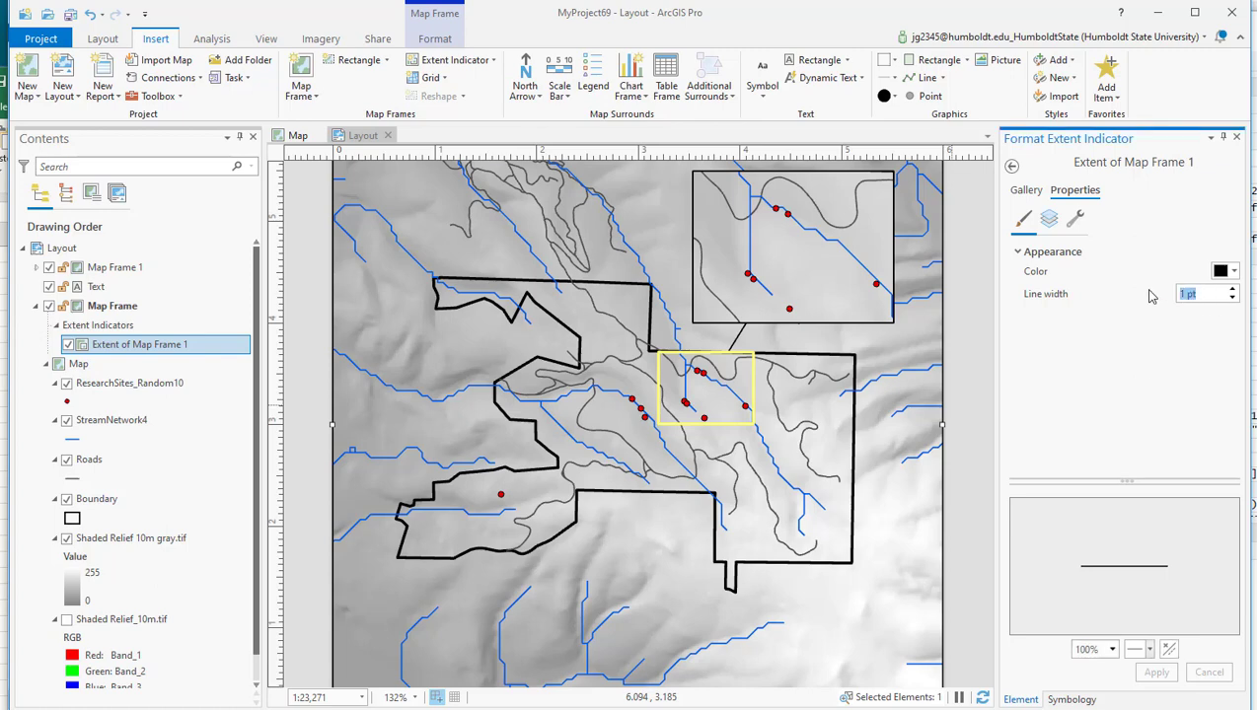
type("2")
left_click(1154, 671)
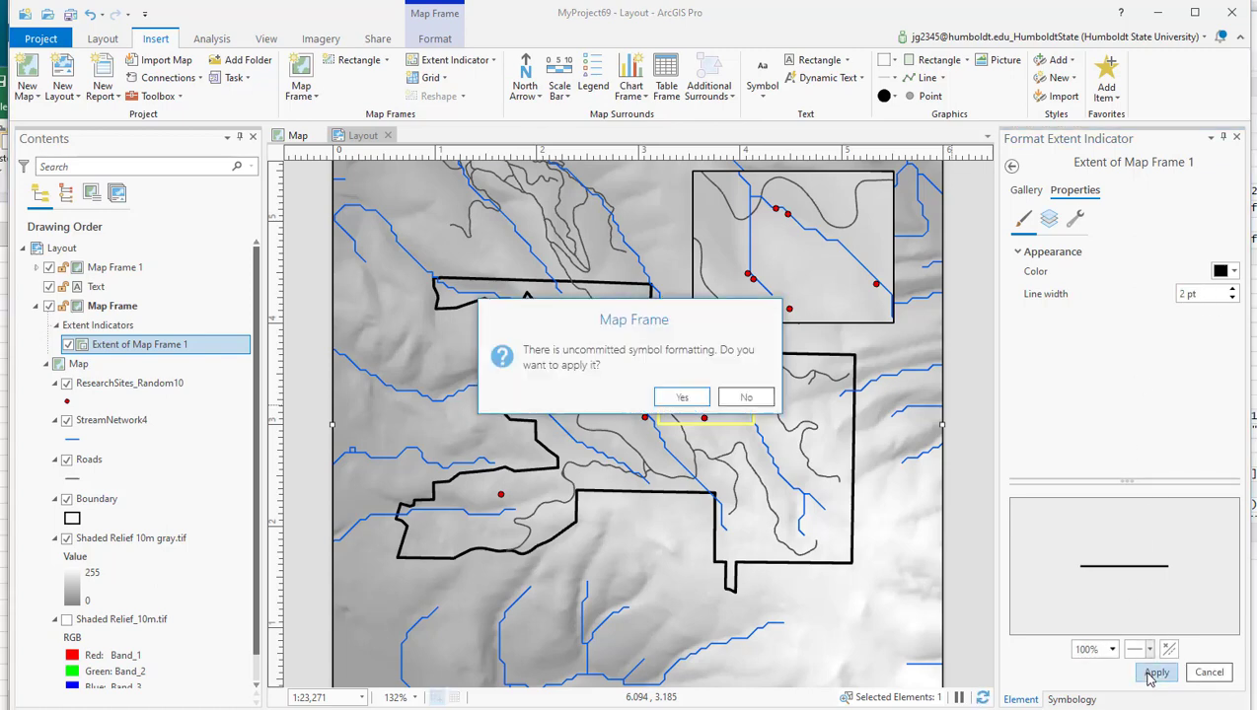
left_click(681, 399)
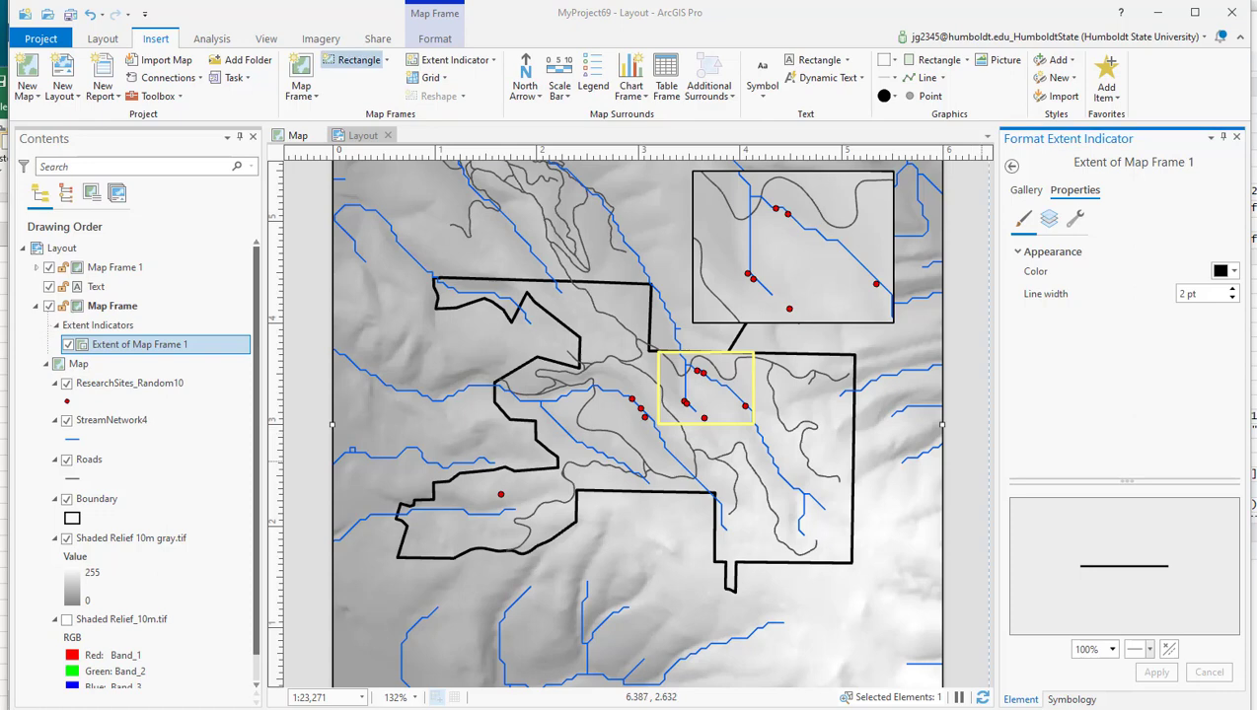
Draw a straight line from the yellow rectangle's top-left corner to the inset frame's corner.
left_click(937, 78)
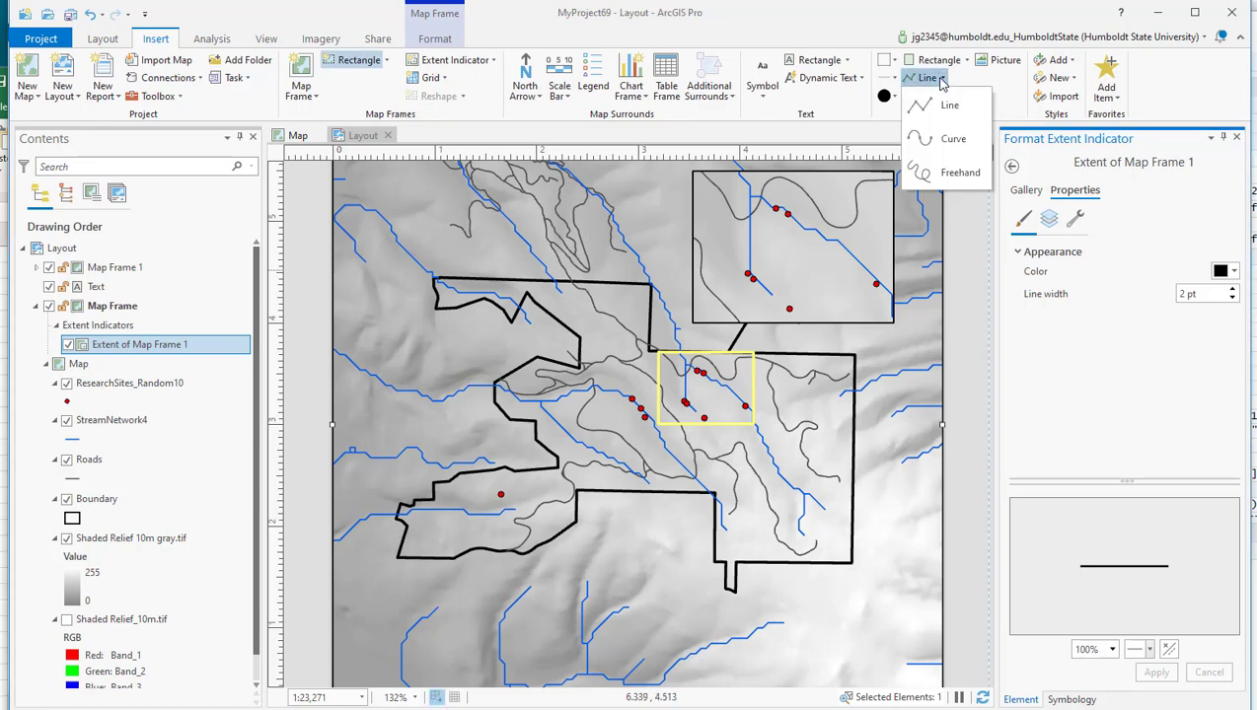
left_click(937, 107)
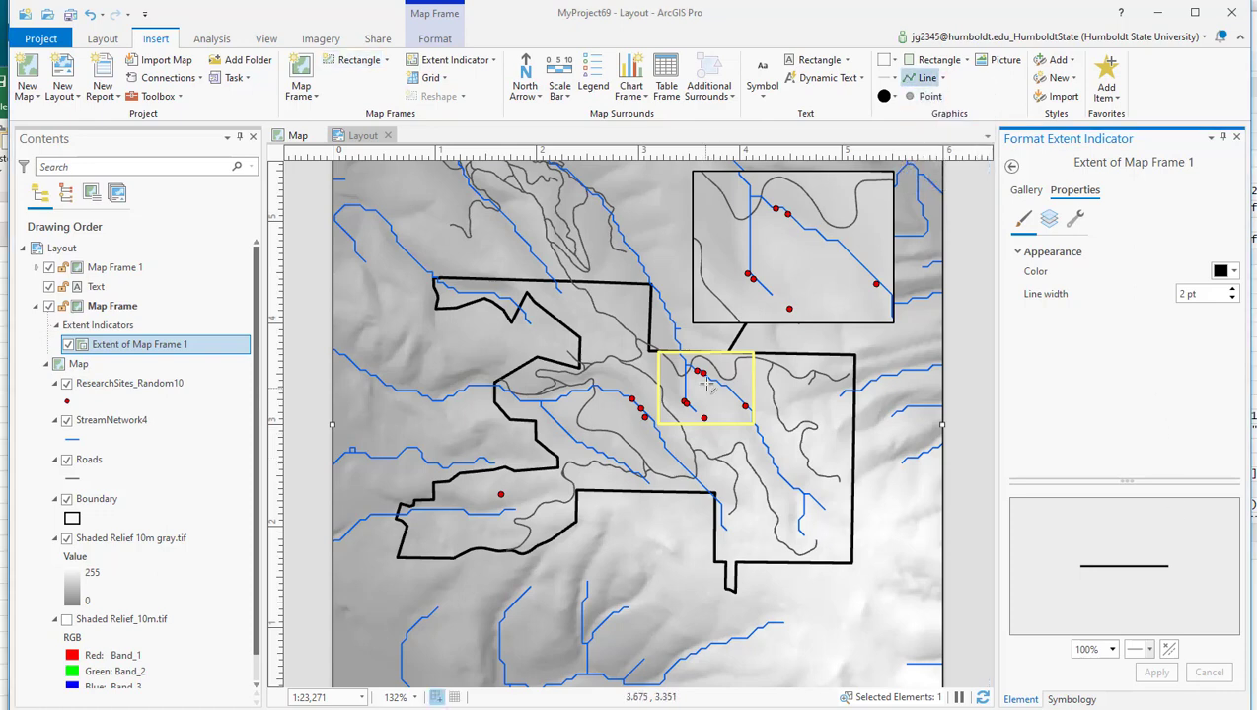
left_click(655, 352)
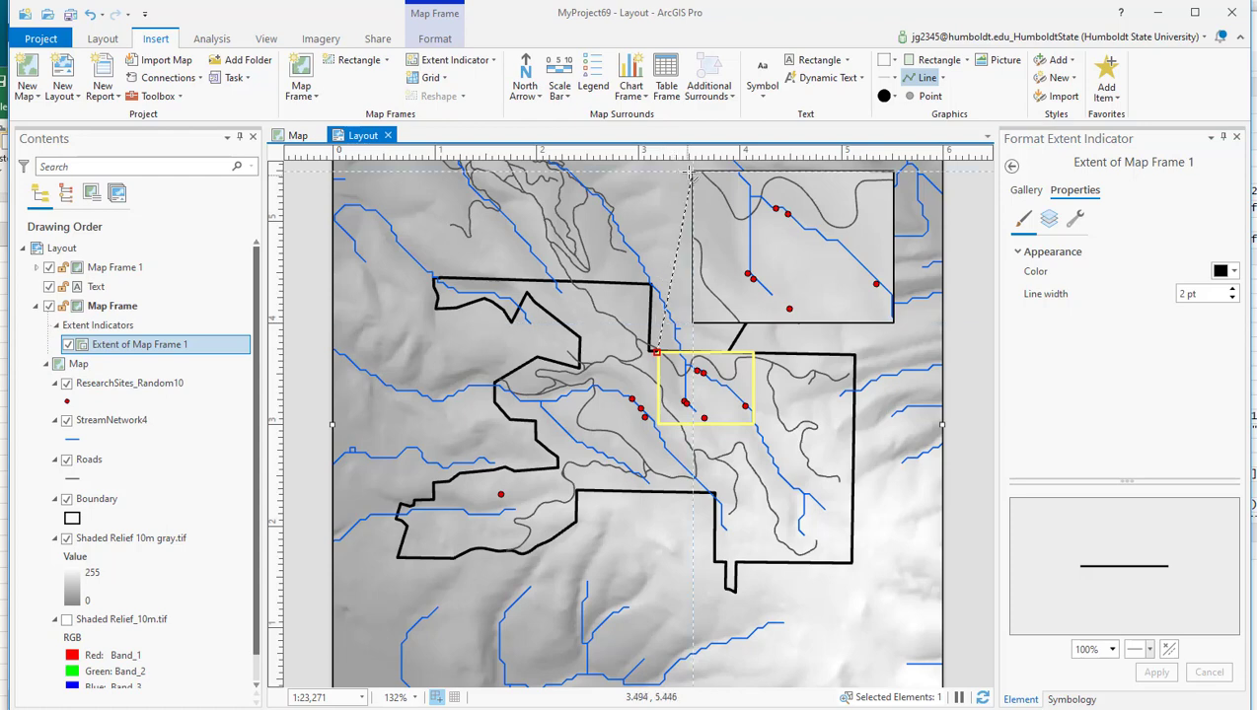
double_click(692, 171)
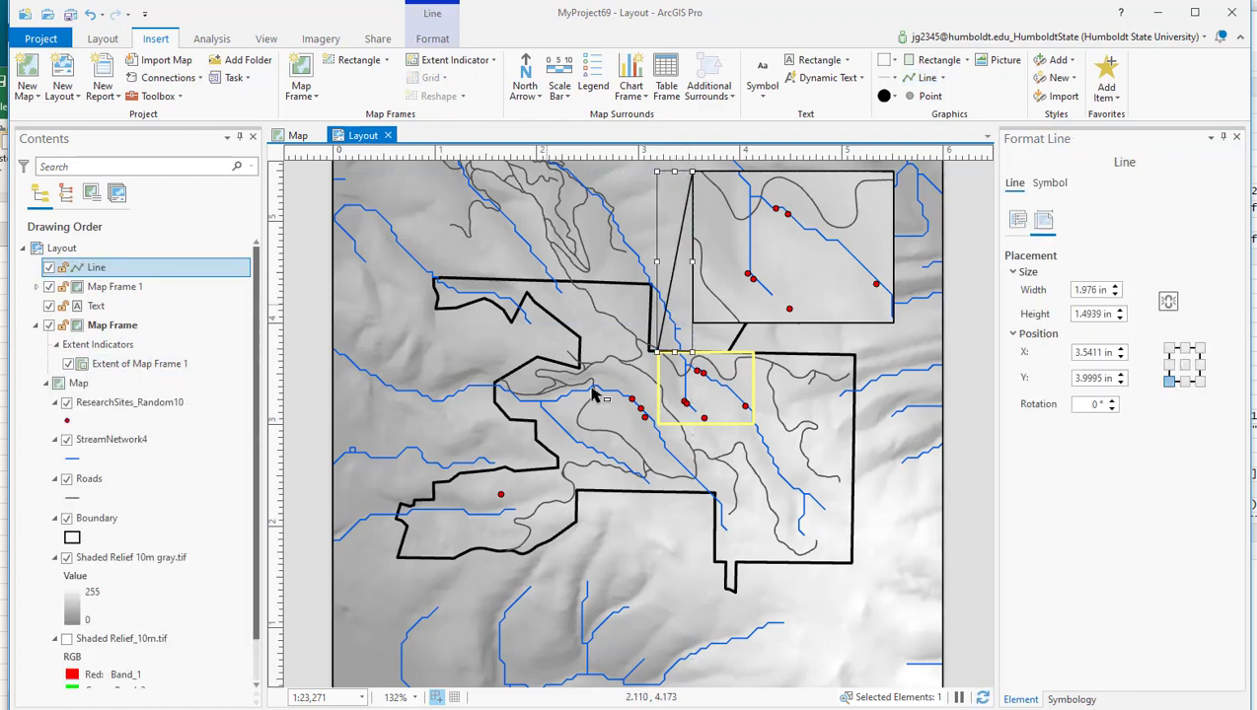
Draw a second line from the rectangle's top-right corner to the inset's bottom-right, then remove the leader.
left_click(942, 78)
left_click(945, 102)
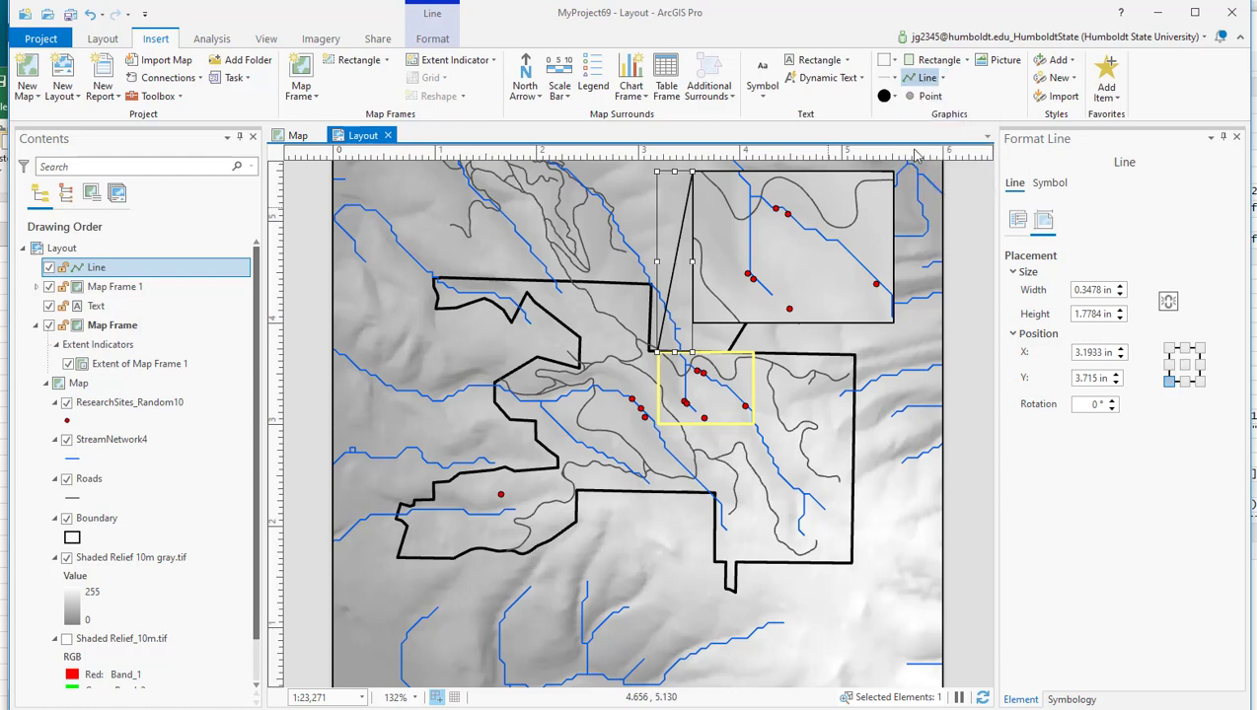
left_click(764, 352)
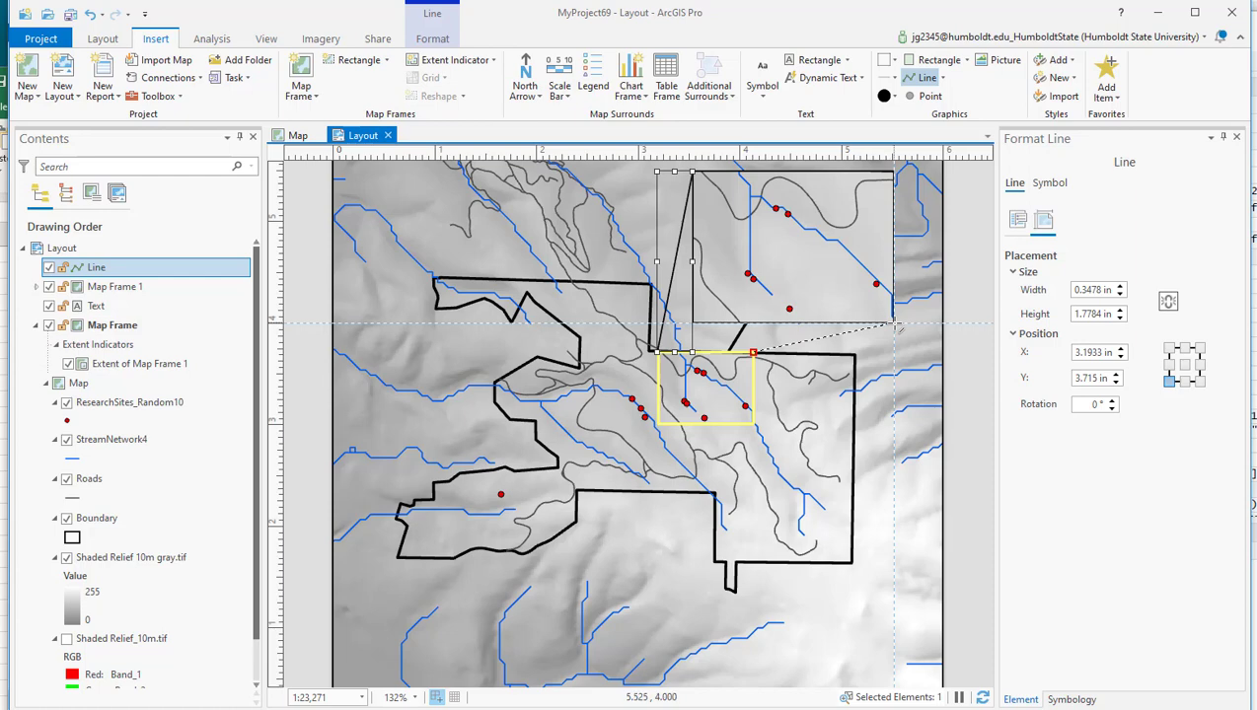
double_click(894, 323)
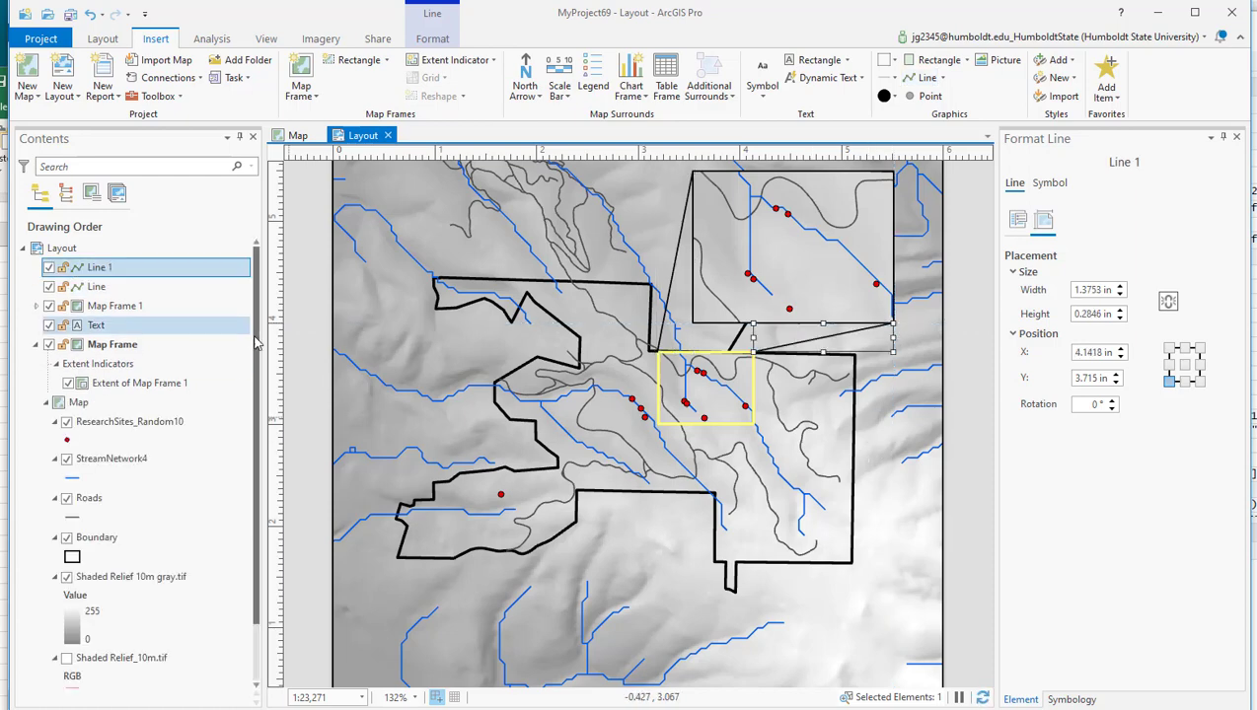
right_click(129, 381)
left_click(166, 411)
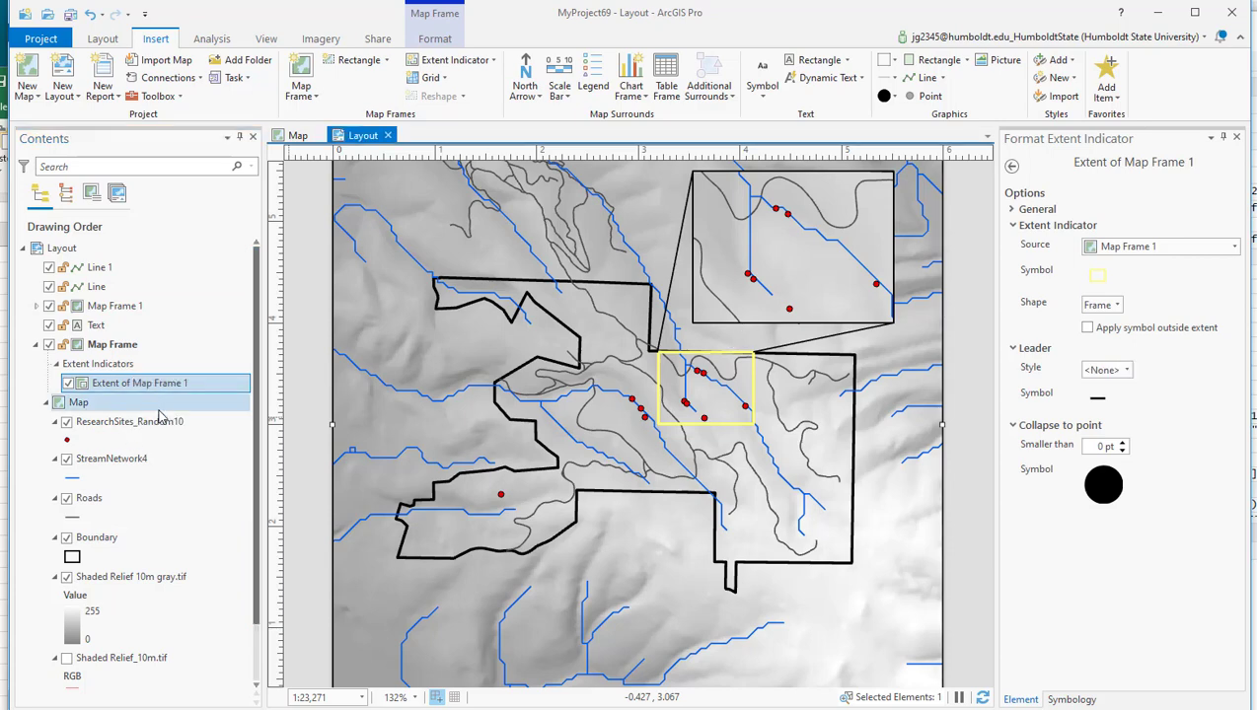